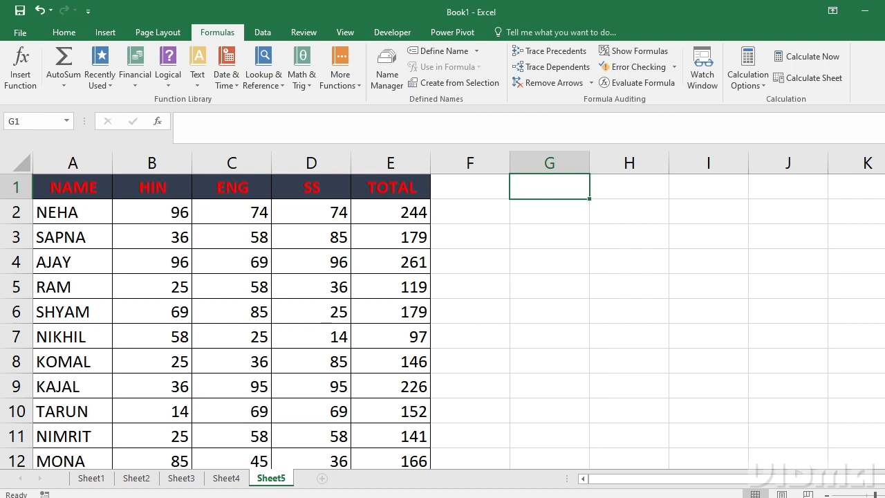
# - Enter the formula =SUM(B2:B21) in cell G1 to total the HIN marks
pyautogui.write('=')
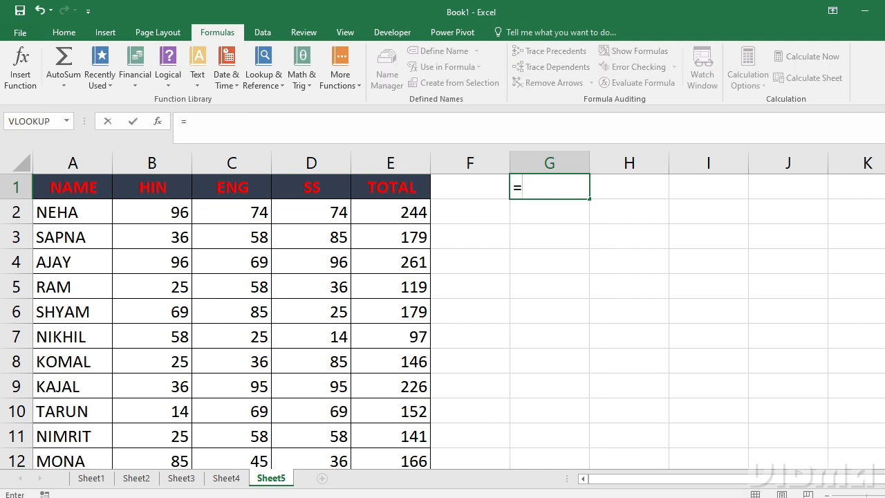
pyautogui.write('SUM(')
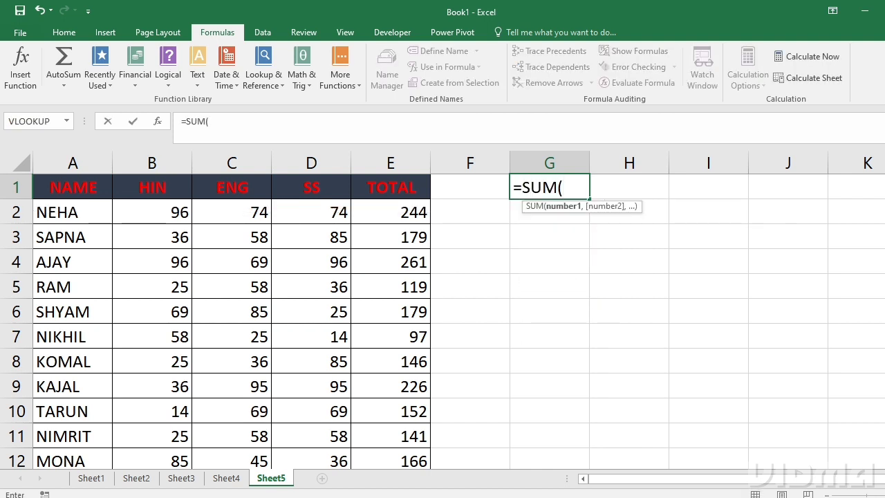
pyautogui.moveTo(142, 218); pyautogui.dragTo(233, 403)
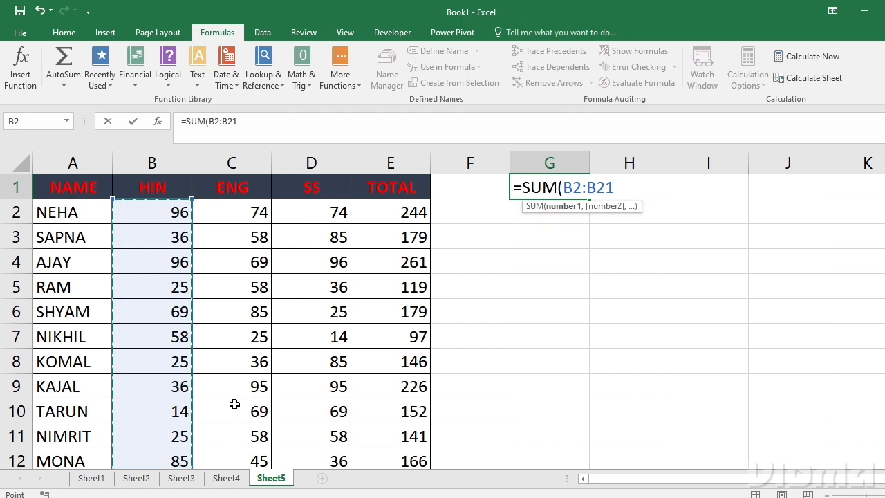
pyautogui.write(')')
pyautogui.press('Return')
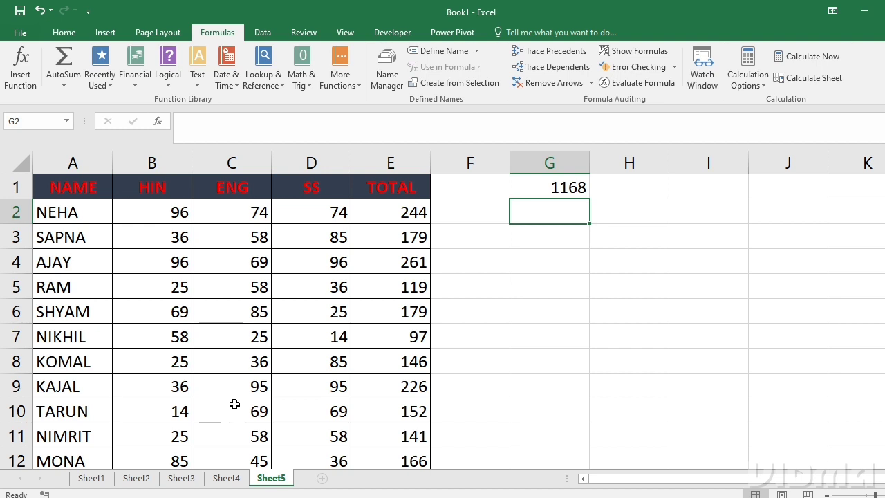
# - Enter a MAX formula over B2:B21 in cell G2 to get the highest HIN mark
pyautogui.write('=SUM')
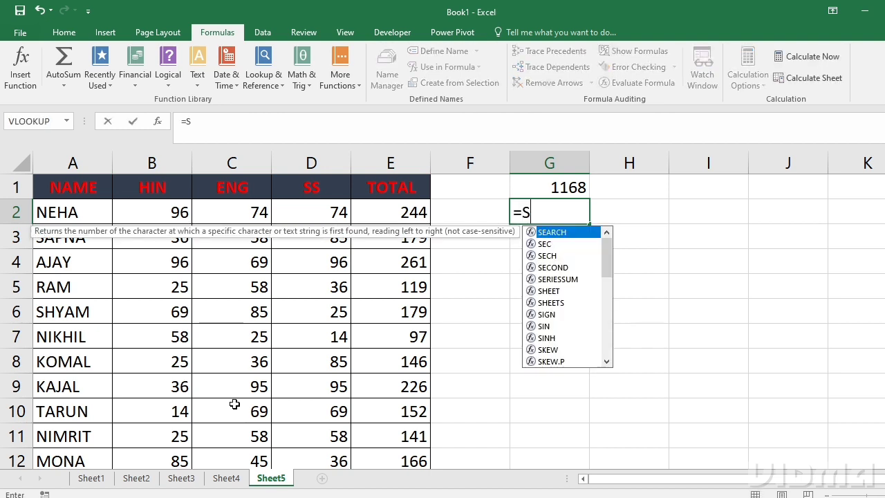
pyautogui.press('BackSpace')
pyautogui.press('BackSpace')
pyautogui.press('BackSpace')
pyautogui.write('MAX(')
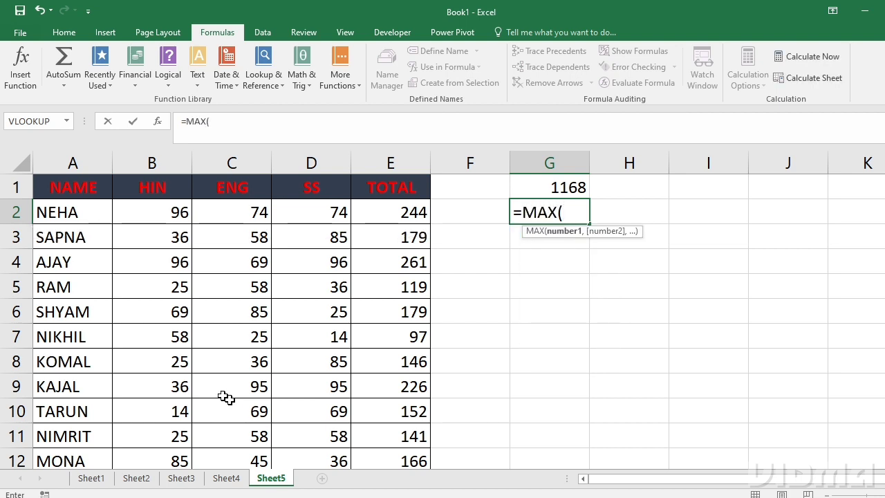
pyautogui.moveTo(139, 218); pyautogui.dragTo(159, 424)
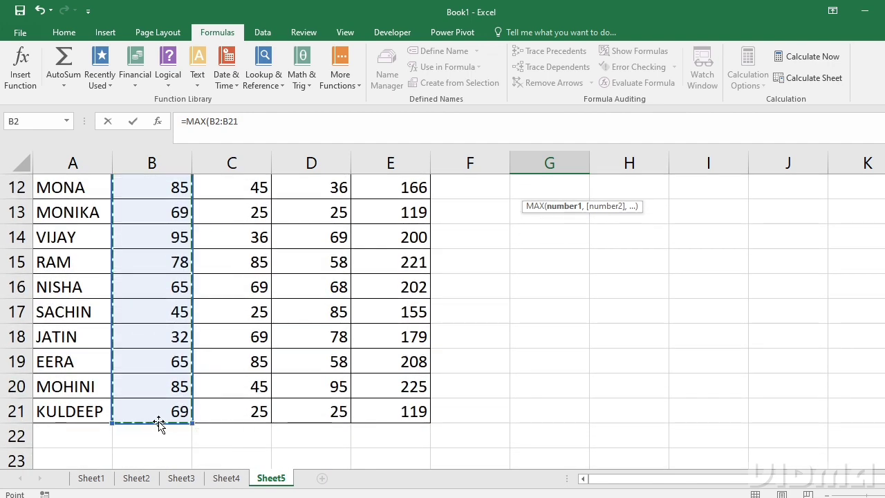
pyautogui.press('Return')
# - Review the cell references used in the SUM and MAX formulas in G1 and G2
pyautogui.press('Up')
pyautogui.press('Up')
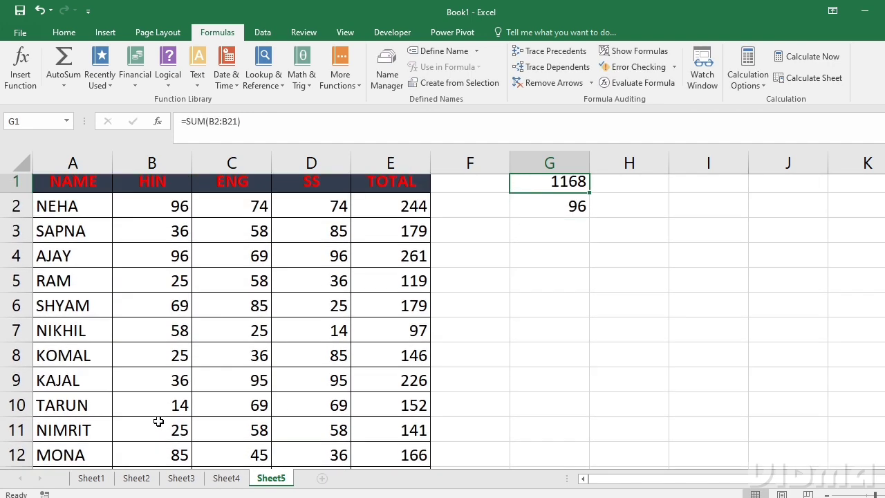
pyautogui.press('Down')
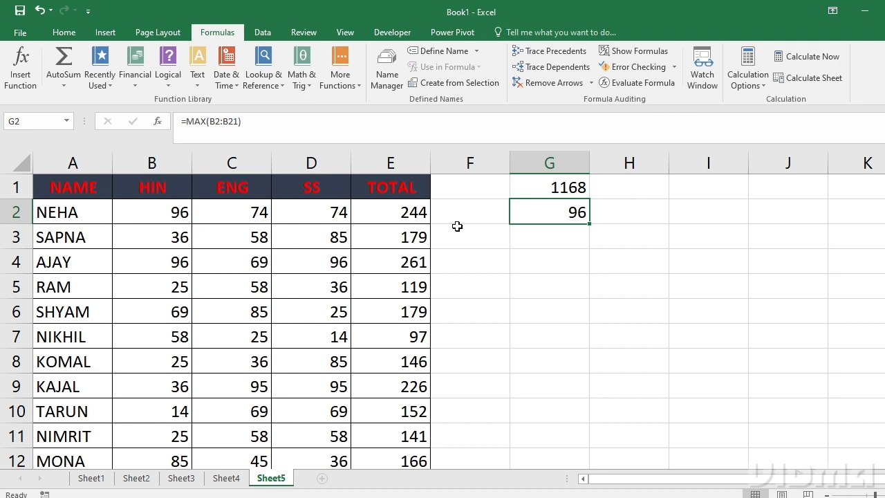
pyautogui.doubleClick(547, 215)
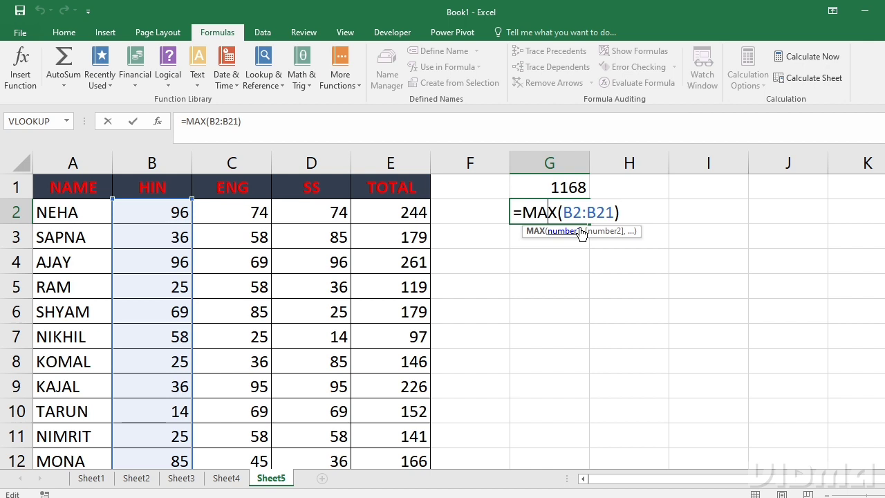
pyautogui.press('Return')
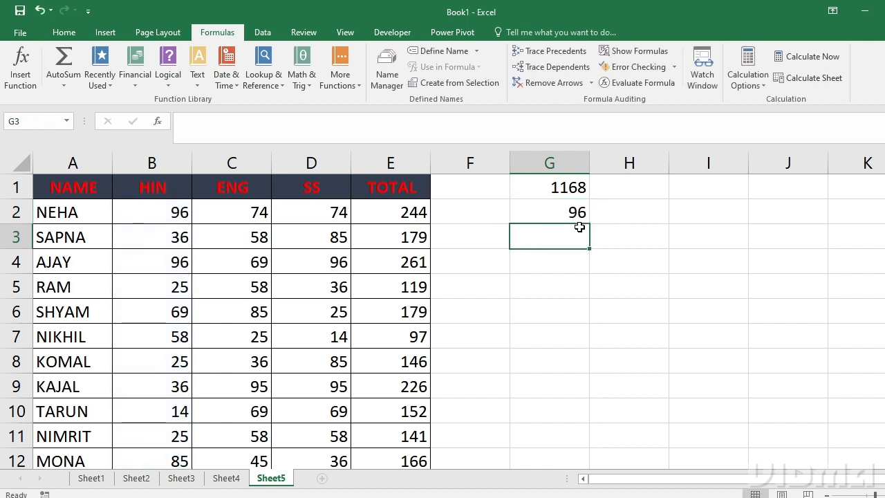
# - Define the name HIN with Workbook scope for the HIN marks in B2:B21
pyautogui.press('Left')
pyautogui.press('Left')
pyautogui.press('Left')
pyautogui.press('Left')
pyautogui.press('Left')
pyautogui.press('Up')
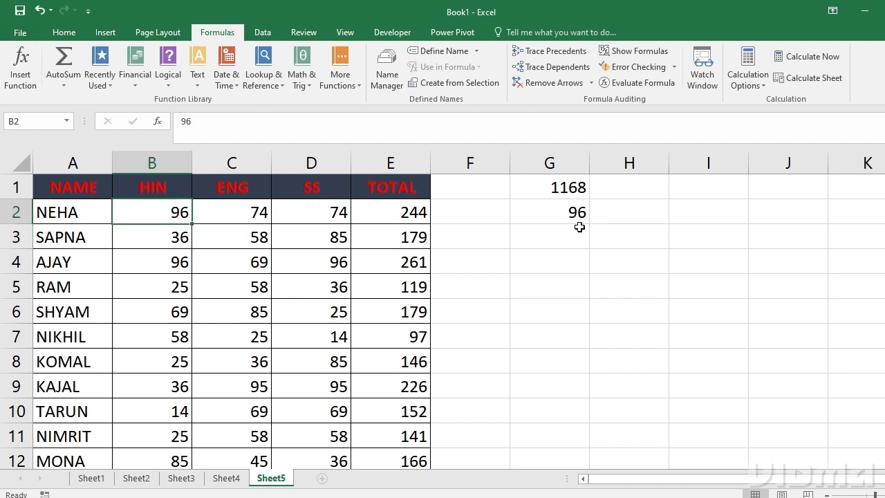
pyautogui.hotkey('shift', 'Down')
pyautogui.hotkey('shift', 'Down')
pyautogui.hotkey('shift', 'Down')
pyautogui.hotkey('shift', 'Down')
pyautogui.hotkey('shift', 'Down')
pyautogui.hotkey('shift', 'Down')
pyautogui.hotkey('shift', 'Down')
pyautogui.hotkey('shift', 'Down')
pyautogui.hotkey('shift', 'Down')
pyautogui.hotkey('shift', 'Down')
pyautogui.hotkey('shift', 'Down')
pyautogui.hotkey('shift', 'Down')
pyautogui.hotkey('shift', 'Down')
pyautogui.hotkey('shift', 'Down')
pyautogui.hotkey('shift', 'Down')
pyautogui.hotkey('shift', 'Down')
pyautogui.hotkey('shift', 'Down')
pyautogui.hotkey('shift', 'Down')
pyautogui.hotkey('shift', 'Down')
pyautogui.hotkey('shift', 'Down')
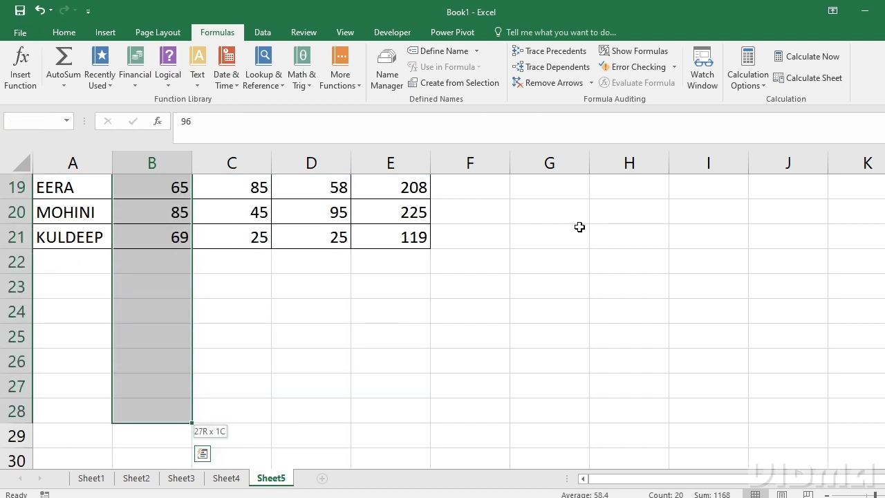
pyautogui.hotkey('shift', 'Up')
pyautogui.hotkey('shift', 'Up')
pyautogui.hotkey('shift', 'Up')
pyautogui.hotkey('shift', 'Up')
pyautogui.hotkey('shift', 'Up')
pyautogui.hotkey('shift', 'Up')
pyautogui.hotkey('shift', 'Up')
pyautogui.hotkey('shift', 'Up')
pyautogui.hotkey('shift', 'Up')
pyautogui.hotkey('shift', 'Down')
pyautogui.hotkey('shift', 'Down')
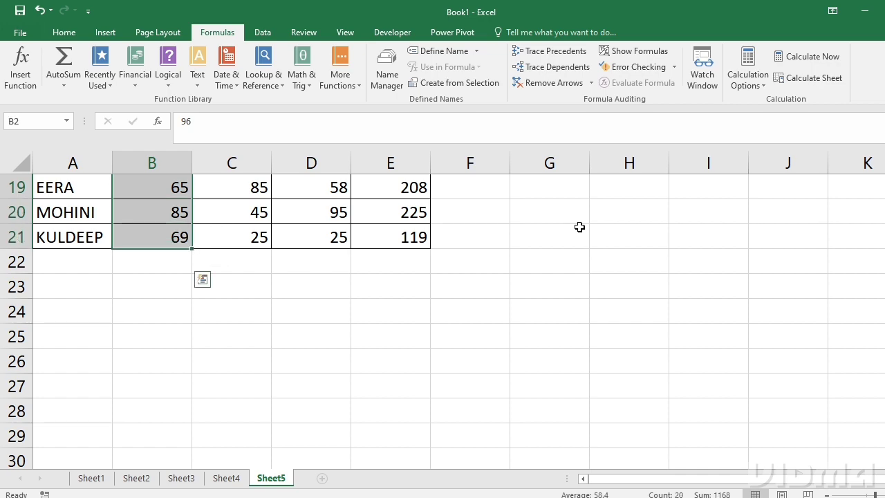
pyautogui.scroll(6, 596, 287)
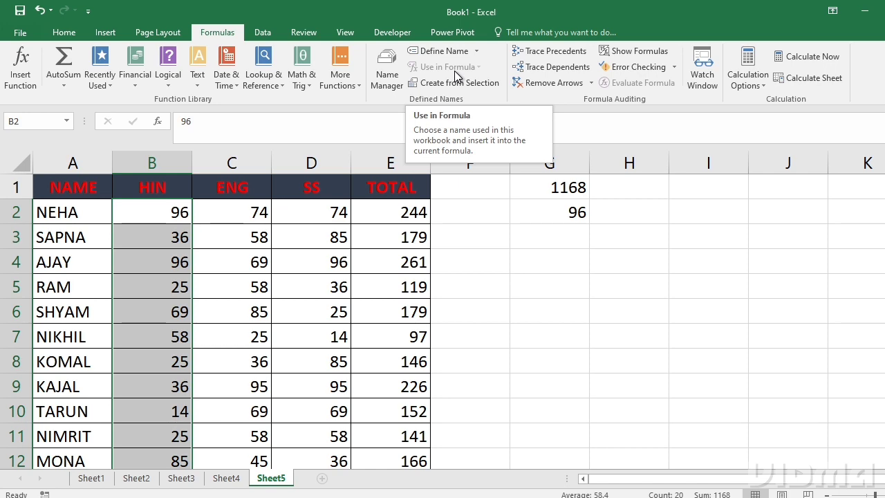
pyautogui.scroll(-6, 316, 269)
pyautogui.scroll(6, 209, 316)
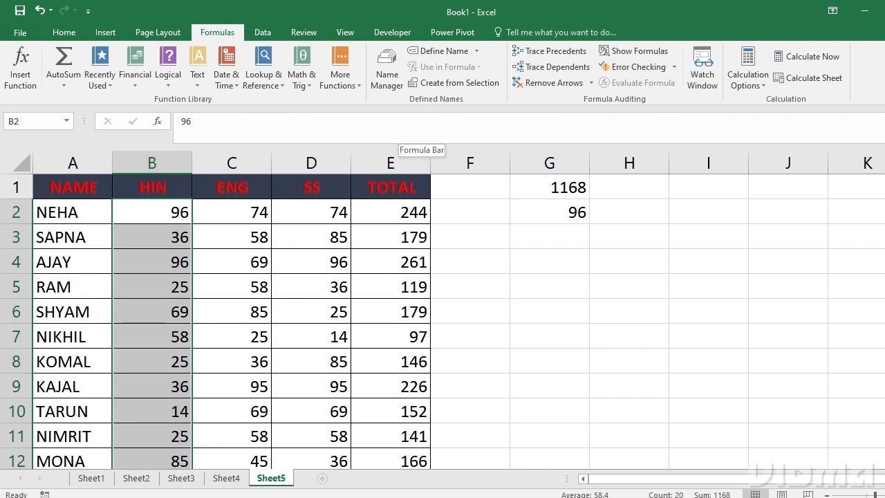
pyautogui.click(437, 51)
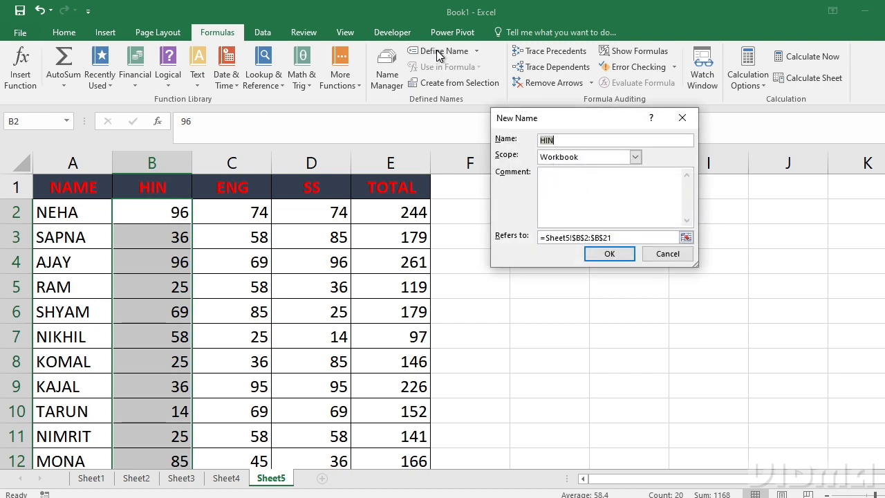
pyautogui.click(556, 138)
pyautogui.click(614, 253)
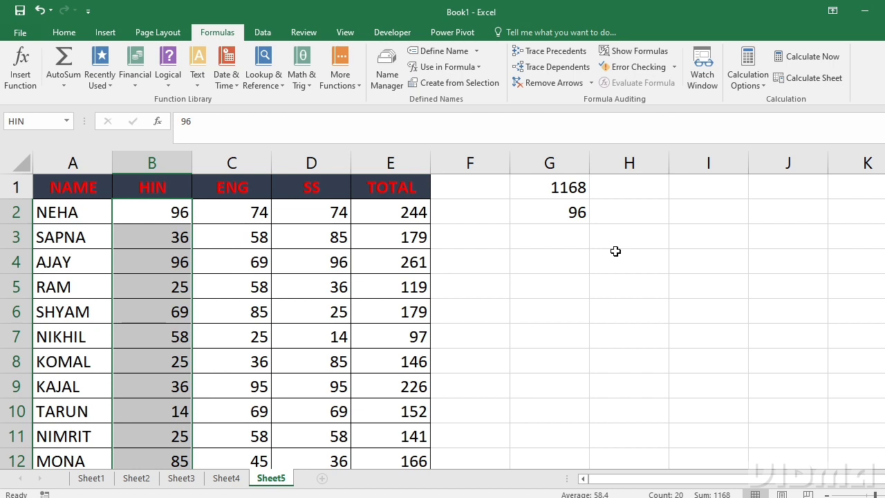
# - Enter the formula =SUM(HIN) in cell G4, using the defined name as the range
pyautogui.click(560, 259)
pyautogui.write('=')
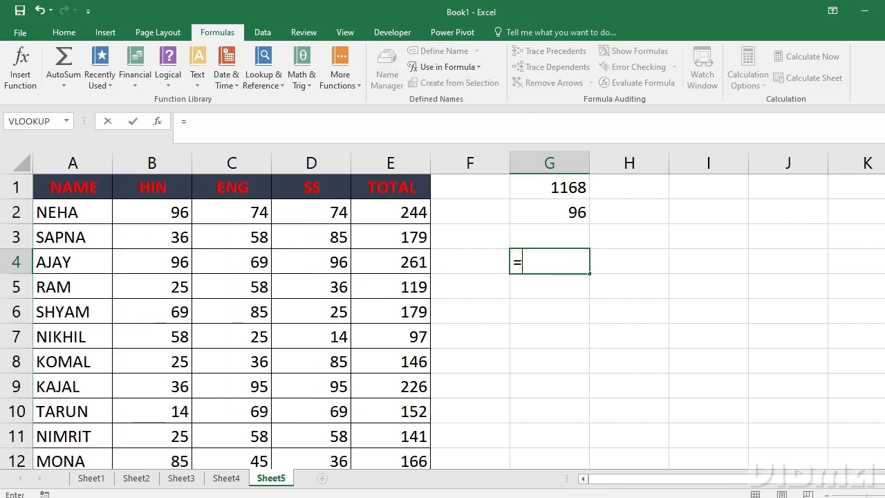
pyautogui.write('SUM(')
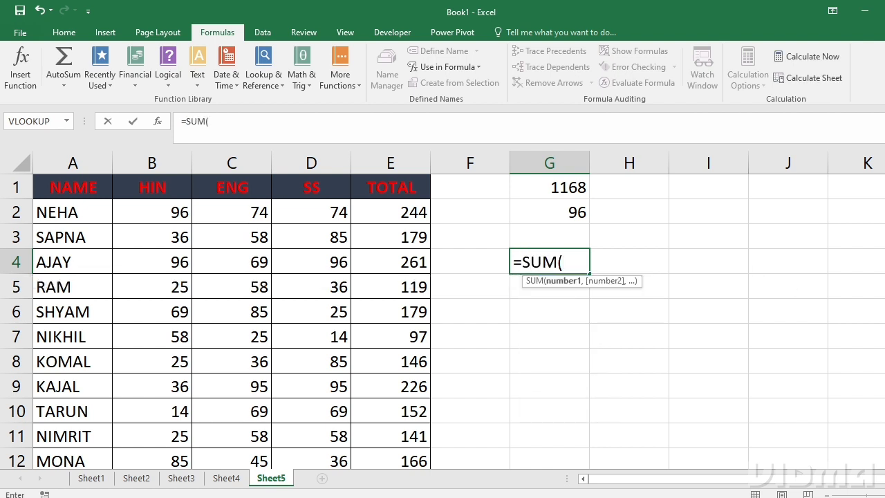
pyautogui.write('HIN)')
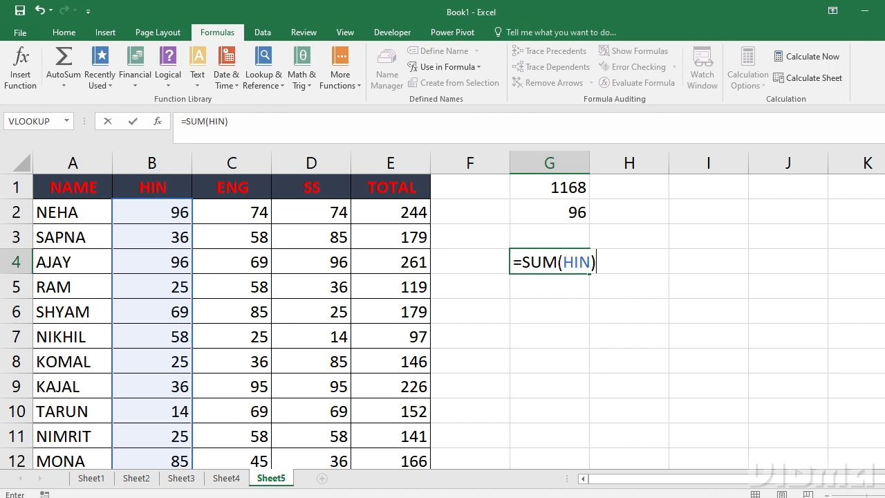
pyautogui.press('Return')
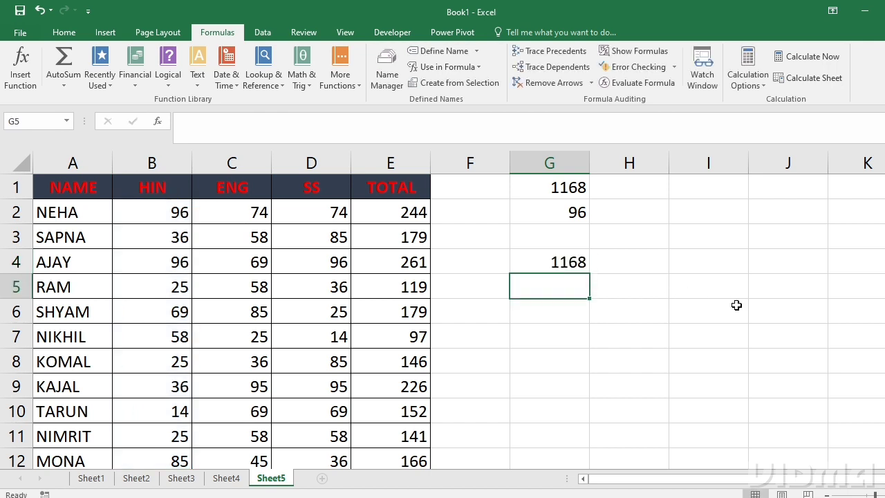
# - Enter the formula =MAX(HIN) in cell G5, using the defined name as the range
pyautogui.write('=MA')
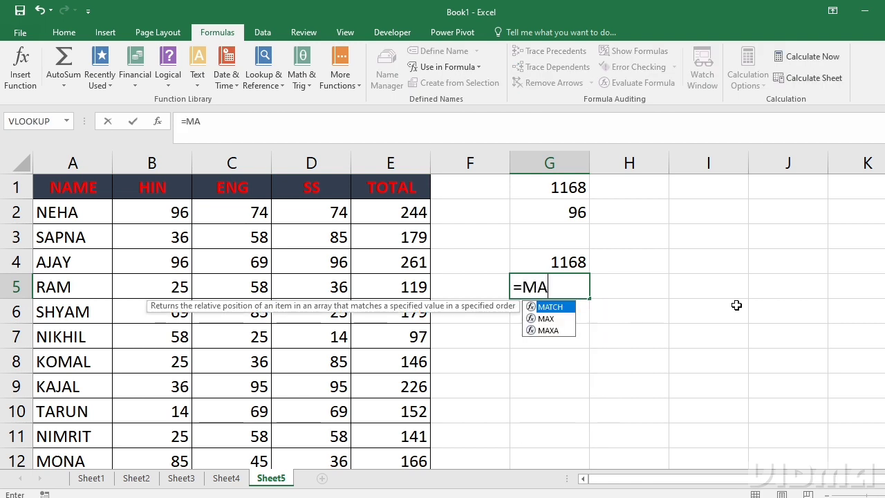
pyautogui.write('X(HIN')
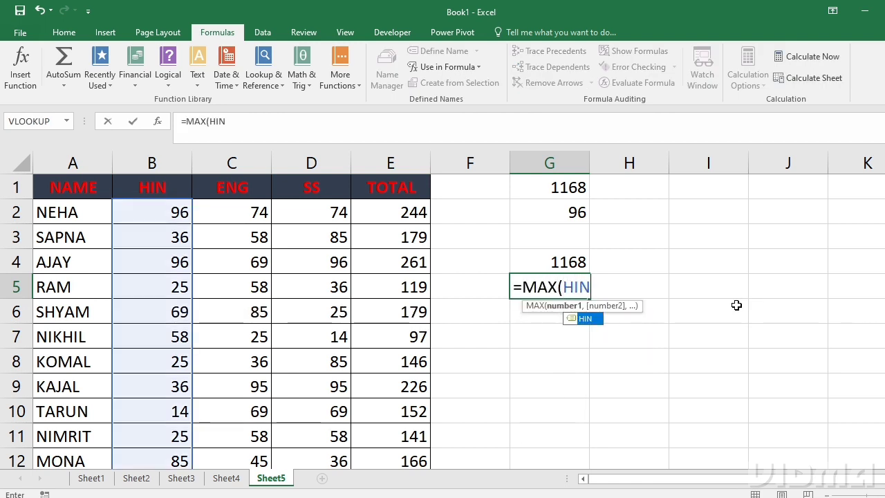
pyautogui.write(')')
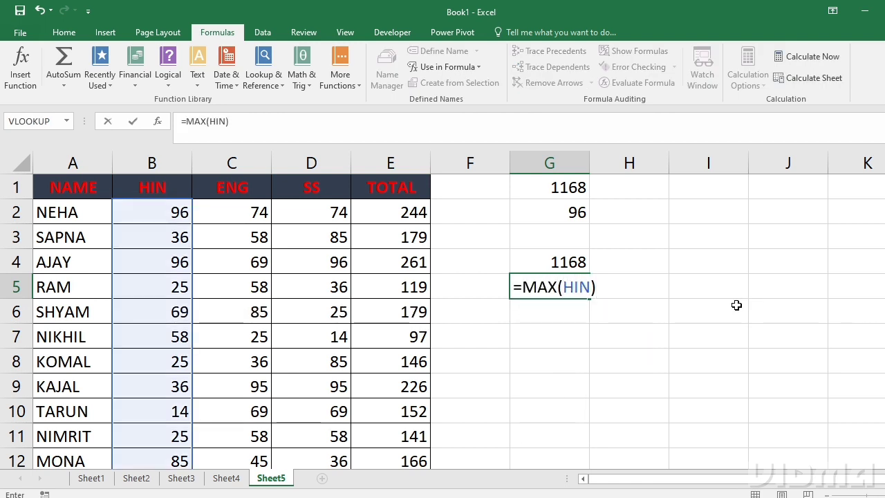
pyautogui.press('Return')
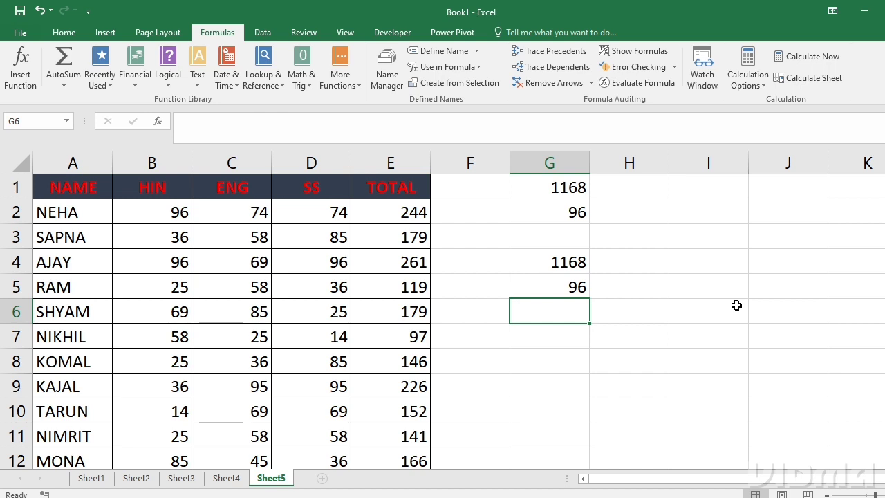
pyautogui.press('Up')
pyautogui.press('Up')
pyautogui.press('Up')
pyautogui.press('Up')
pyautogui.press('Up')
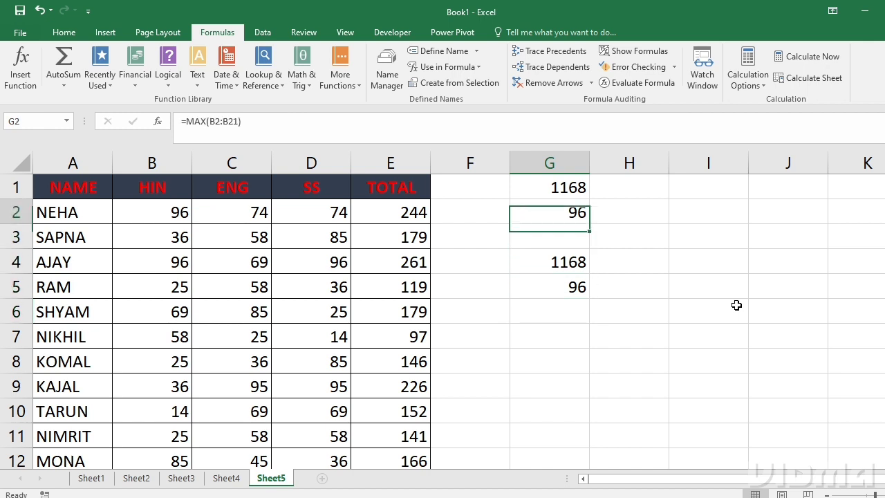
pyautogui.press('Left')
pyautogui.press('Left')
pyautogui.press('Left')
pyautogui.press('Left')
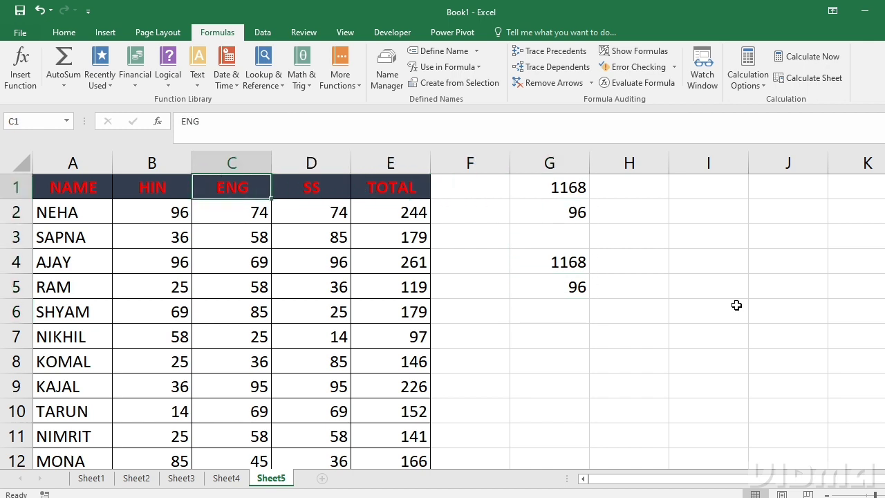
pyautogui.press('Down')
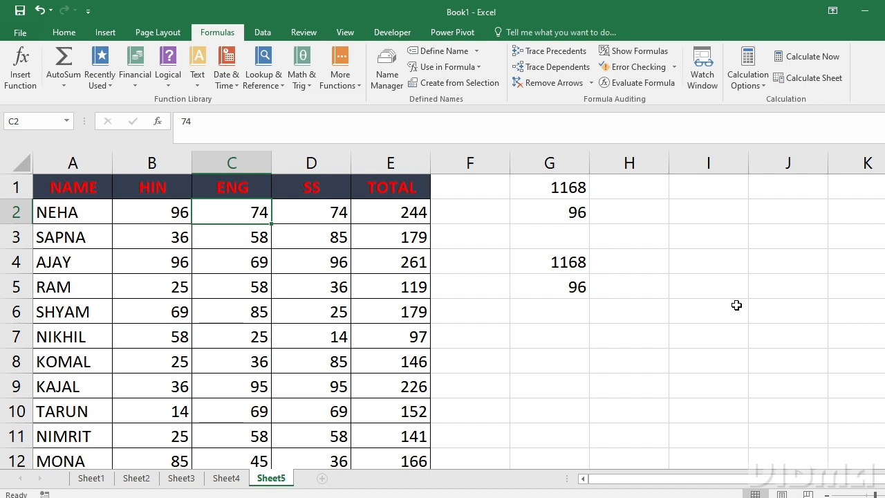
pyautogui.hotkey('shift', 'Down')
pyautogui.hotkey('shift', 'Down')
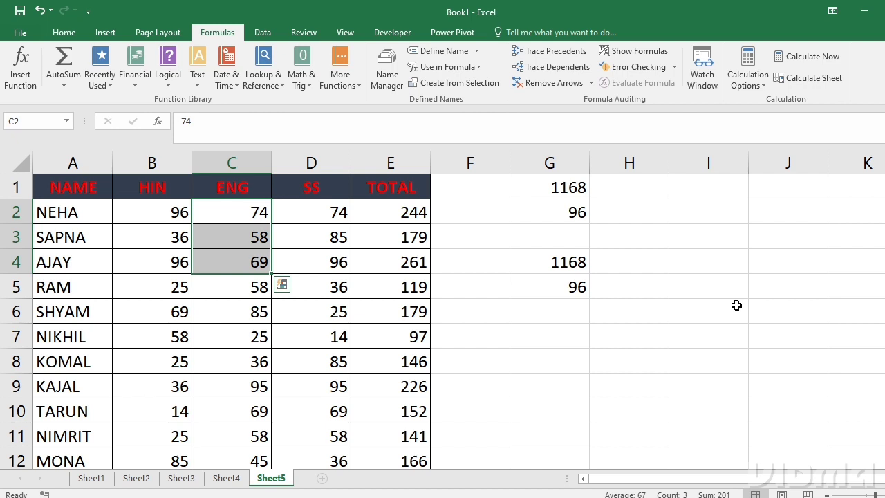
pyautogui.click(312, 286)
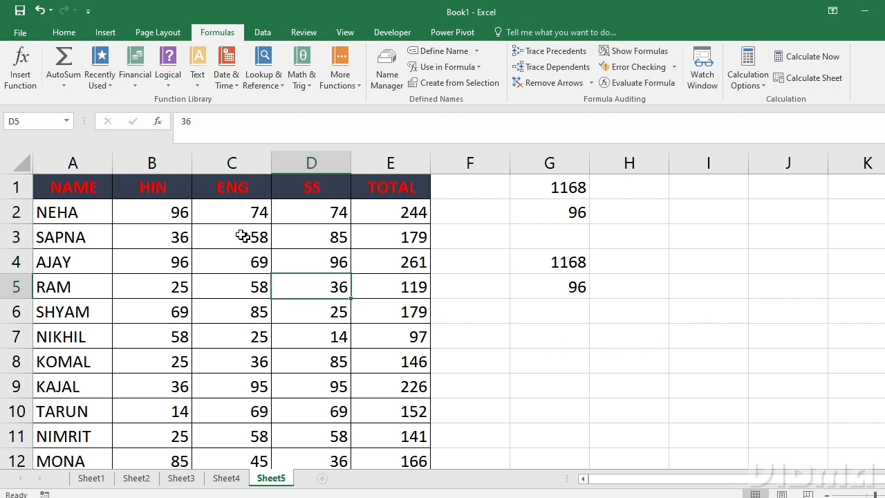
# - Create names for the data range B1:E21 from its selection, using the top row headings as the names
pyautogui.moveTo(166, 182); pyautogui.dragTo(371, 414)
pyautogui.scroll(4, 371, 415)
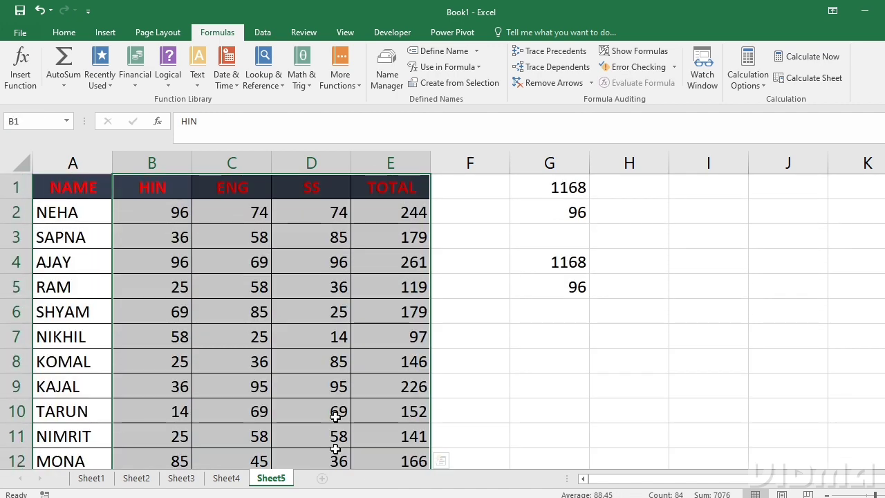
pyautogui.scroll(-2, 335, 401)
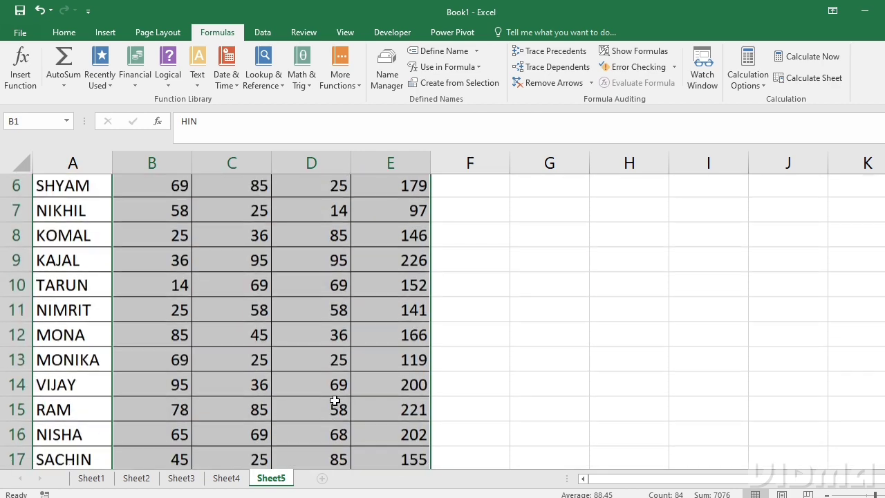
pyautogui.scroll(-3, 335, 401)
pyautogui.scroll(4, 335, 402)
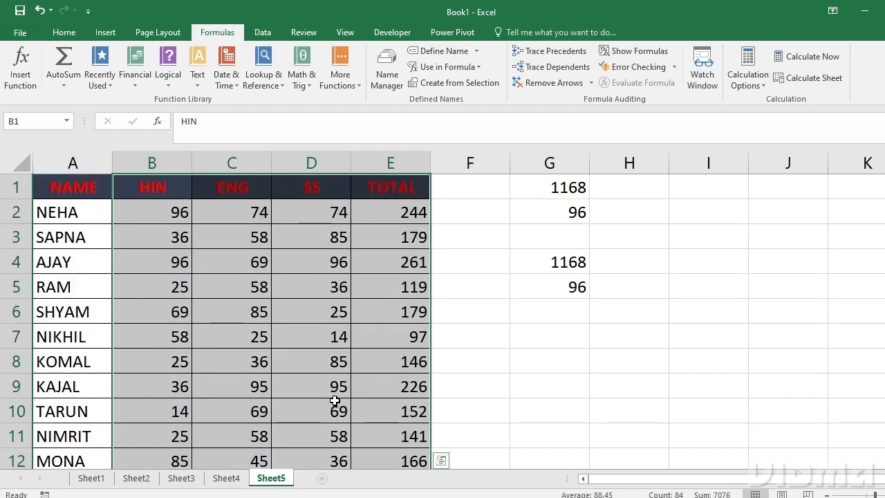
pyautogui.click(458, 83)
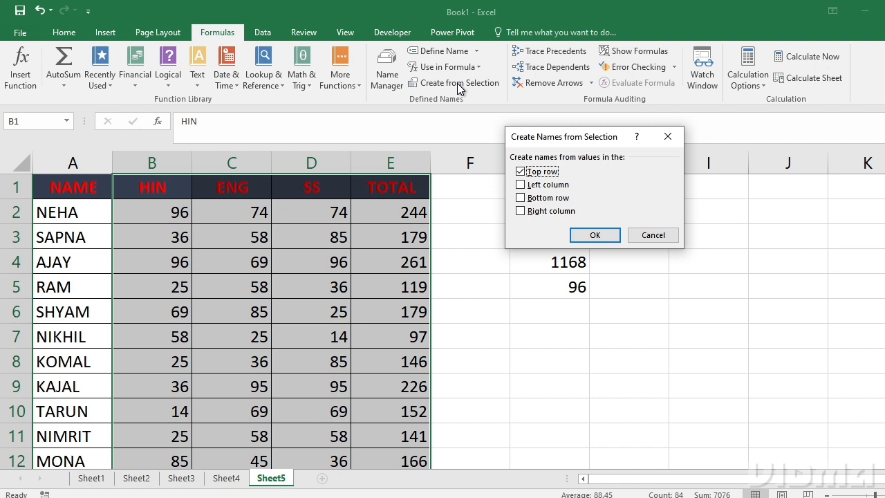
pyautogui.click(579, 233)
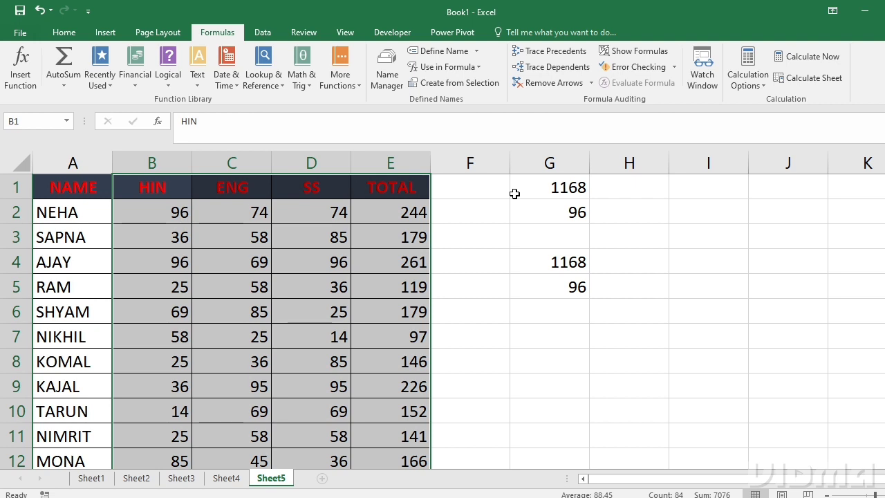
# - Enter the formula =SUM(ENG) in cell G7 and check which range its name refers to
pyautogui.click(447, 280)
pyautogui.click(176, 166)
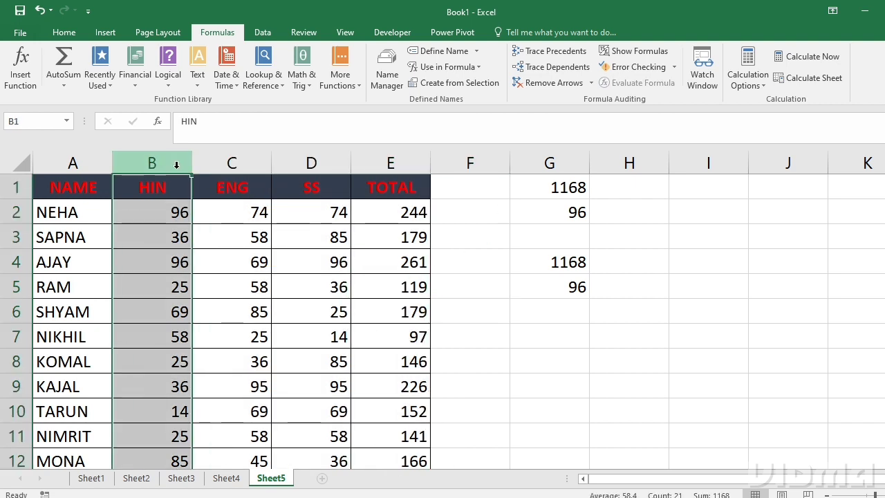
pyautogui.click(573, 334)
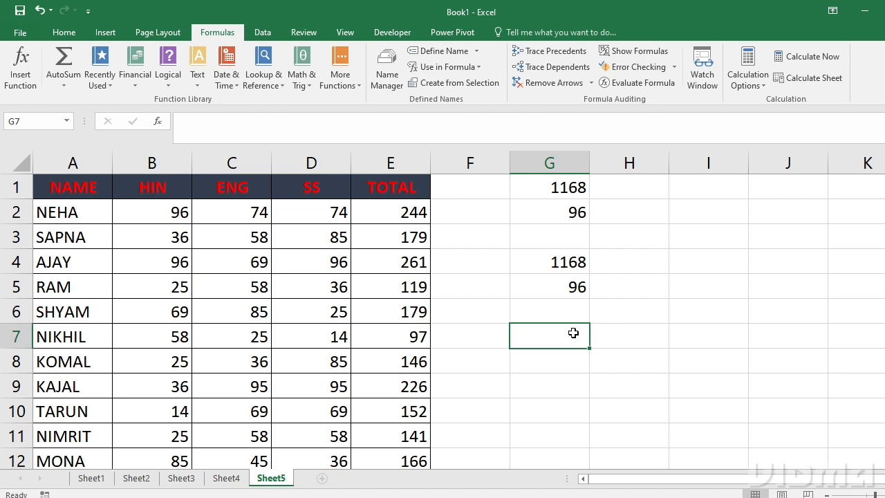
pyautogui.write('=')
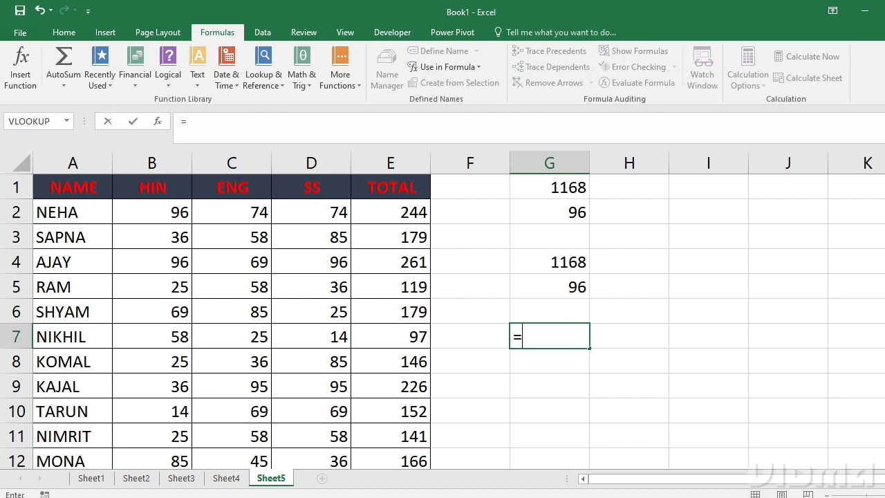
pyautogui.write('SUM(ENG')
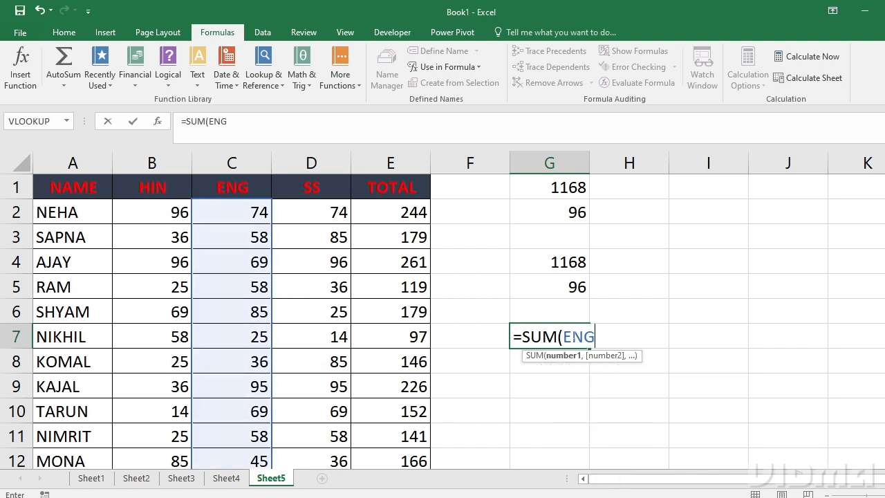
pyautogui.write(')')
pyautogui.press('Return')
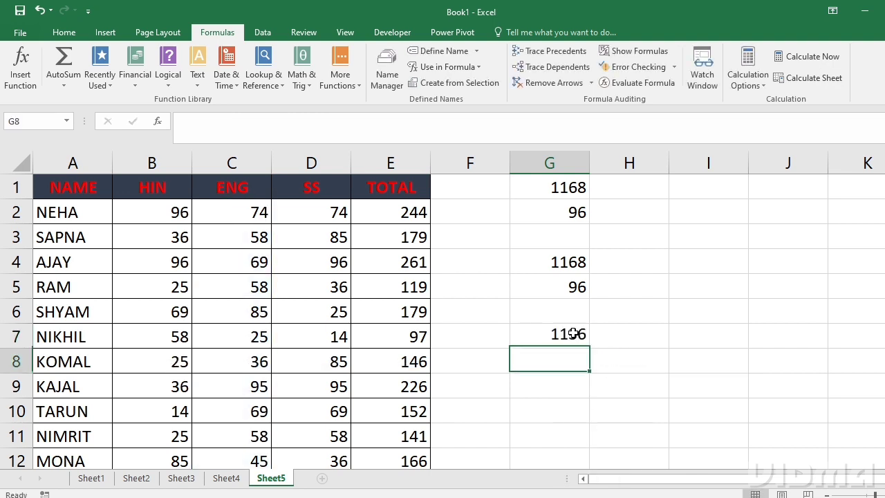
pyautogui.click(573, 334)
pyautogui.doubleClick(573, 335)
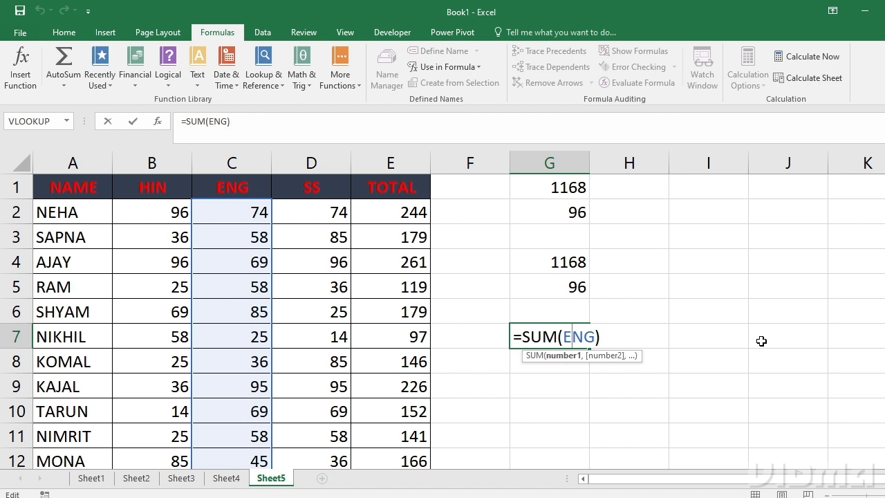
pyautogui.press('Return')
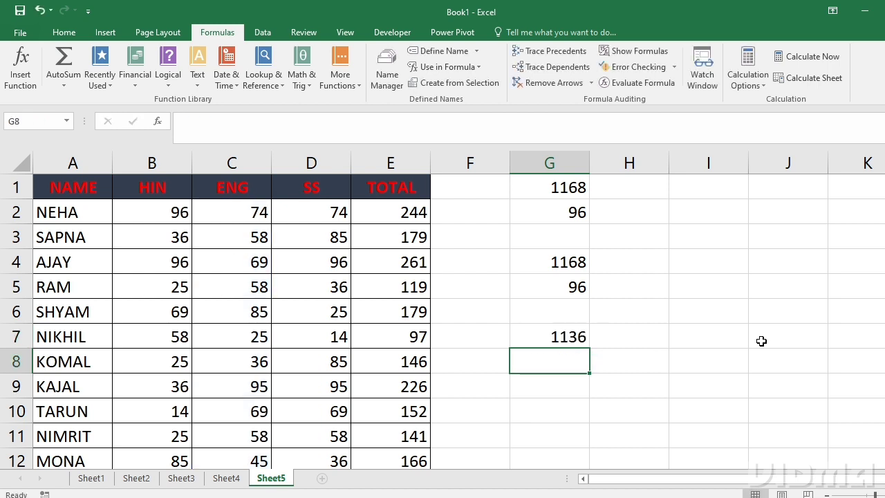
# - Enter the formula =SUM(TOTAL) in cell G8, using the TOTAL name as the range
pyautogui.write('=T')
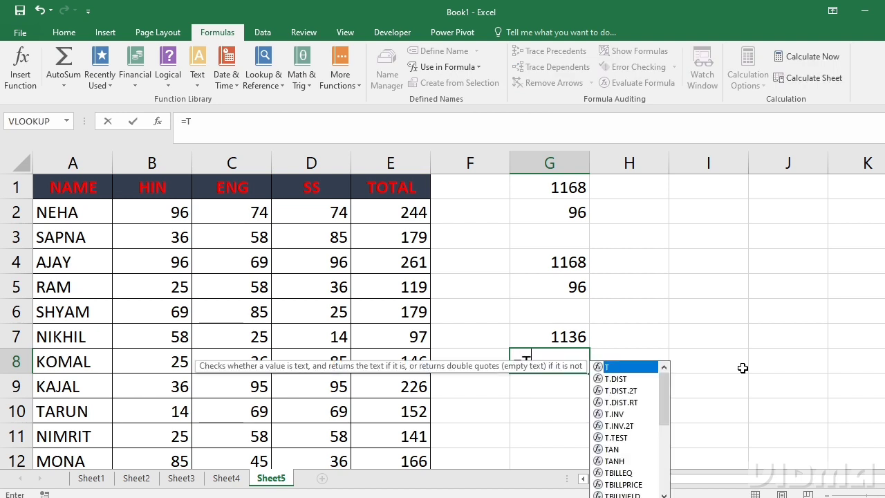
pyautogui.press('BackSpace')
pyautogui.write('SUM')
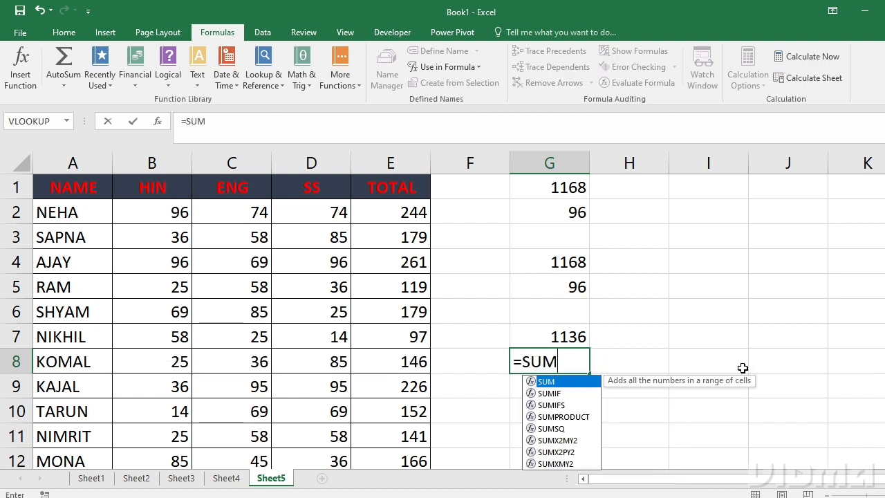
pyautogui.write('(TO')
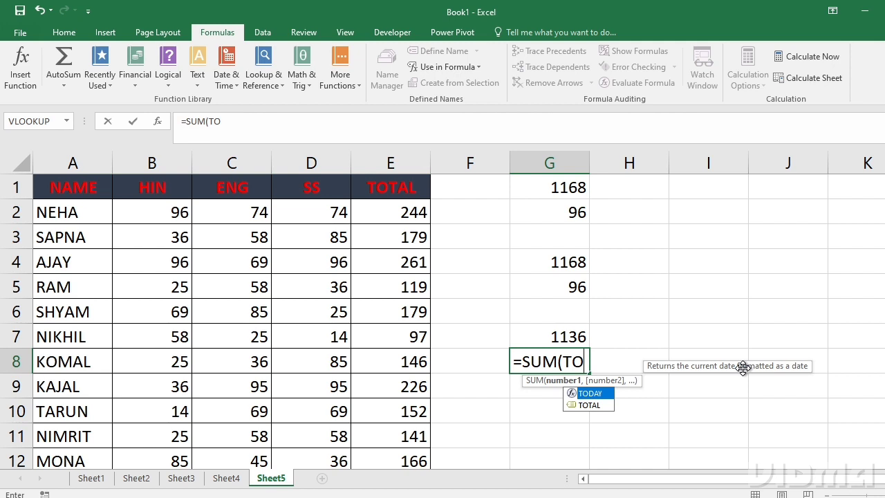
pyautogui.press('Down')
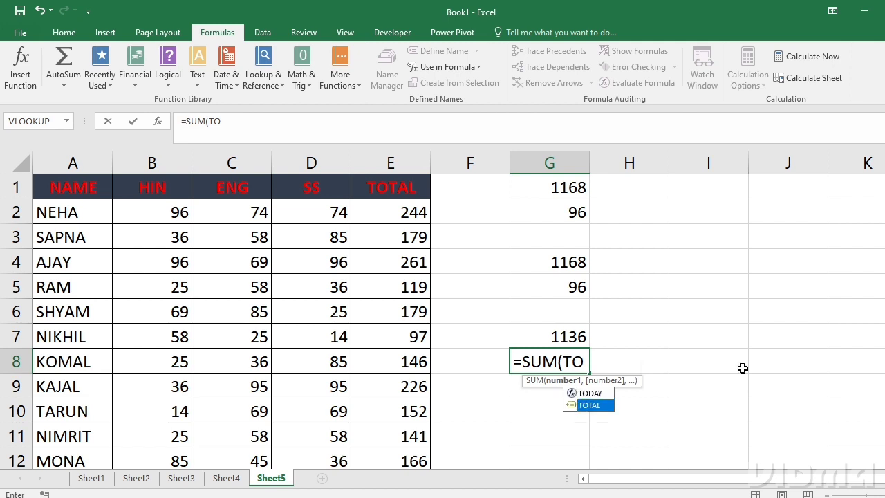
pyautogui.press('Tab')
pyautogui.write(')')
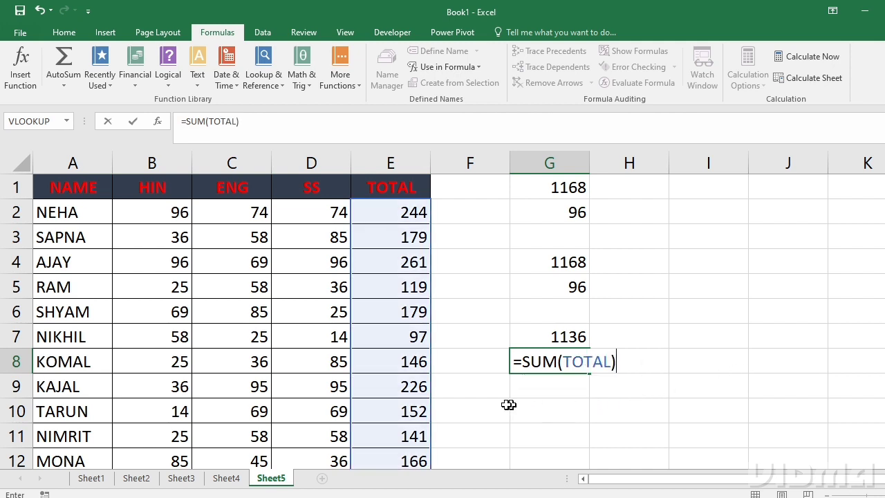
pyautogui.scroll(-4, 496, 404)
pyautogui.scroll(4, 497, 404)
pyautogui.press('Return')
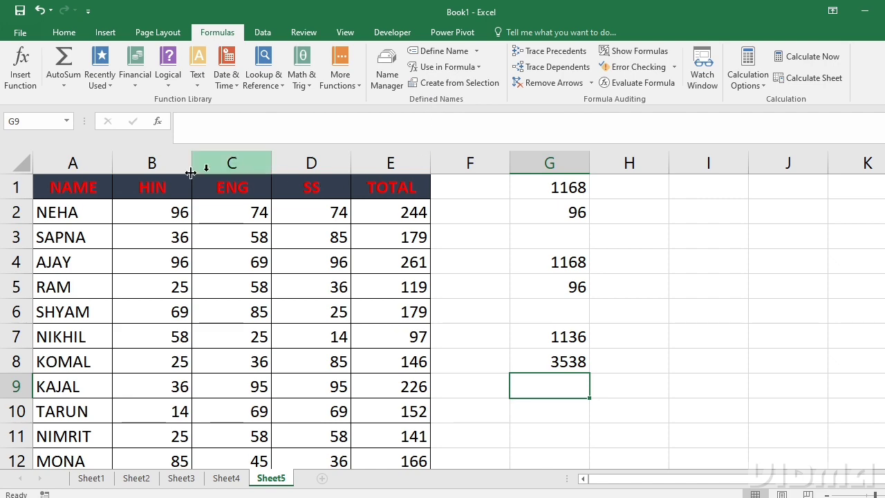
# - Examine the column headings in row 1 and compare the column-wise marks with each student's row of marks in B:D
pyautogui.moveTo(148, 188); pyautogui.dragTo(418, 415)
pyautogui.scroll(4, 418, 415)
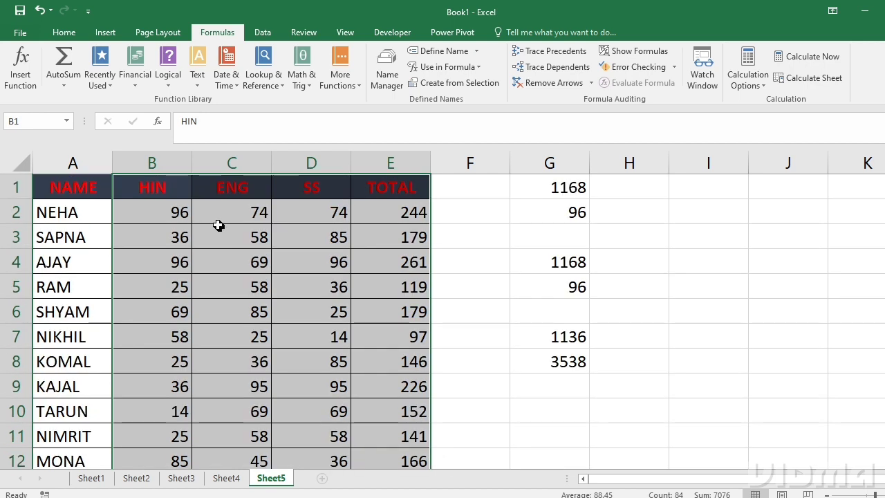
pyautogui.click(247, 182)
pyautogui.click(311, 187)
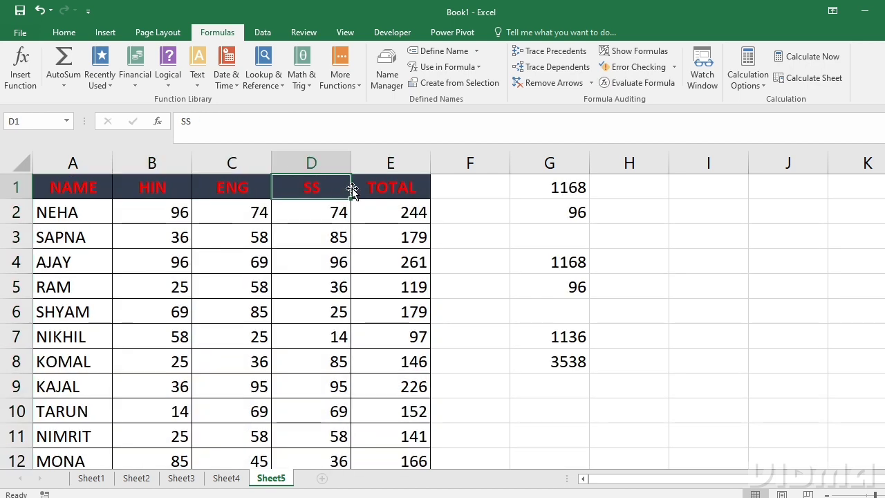
pyautogui.click(360, 189)
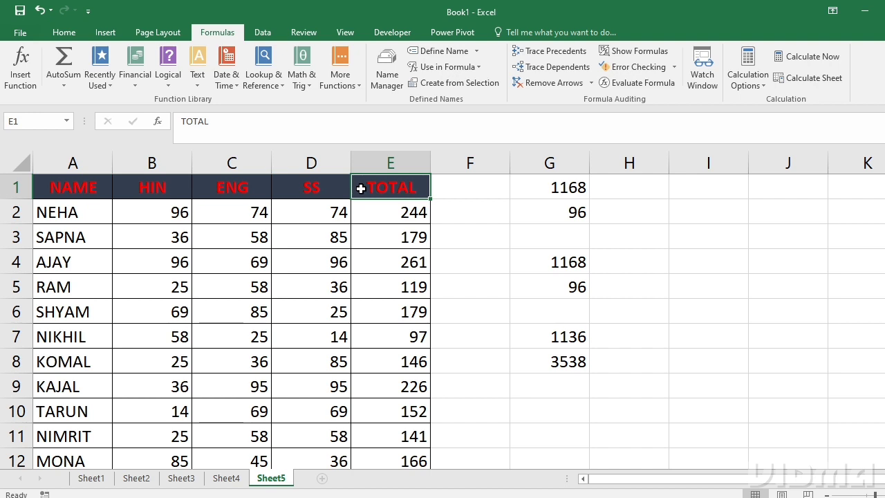
pyautogui.moveTo(166, 213); pyautogui.dragTo(166, 433)
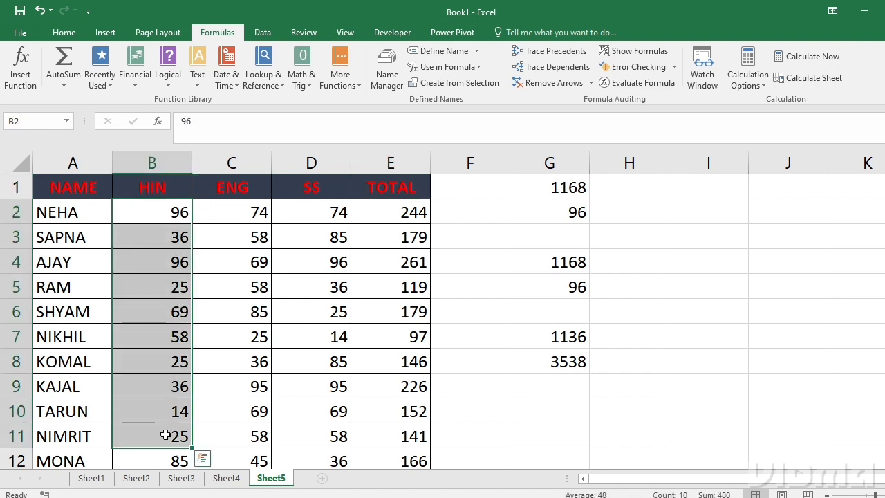
pyautogui.moveTo(165, 215); pyautogui.dragTo(346, 219)
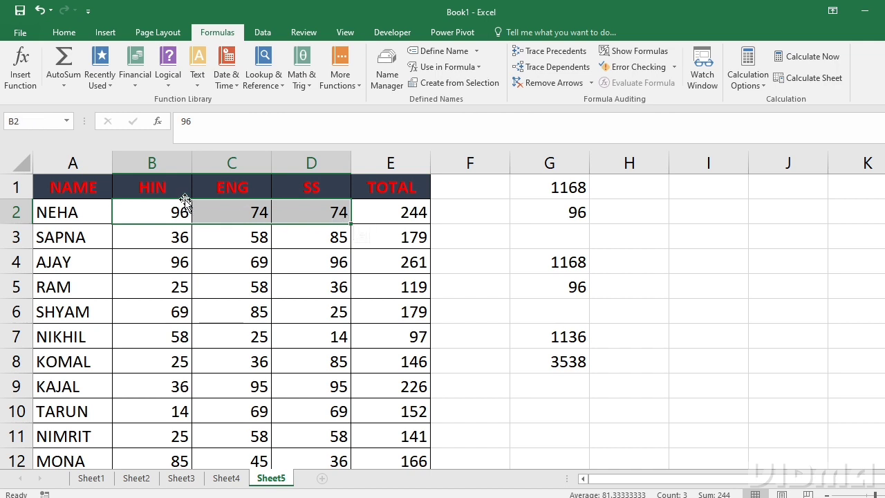
pyautogui.moveTo(173, 237); pyautogui.dragTo(302, 237)
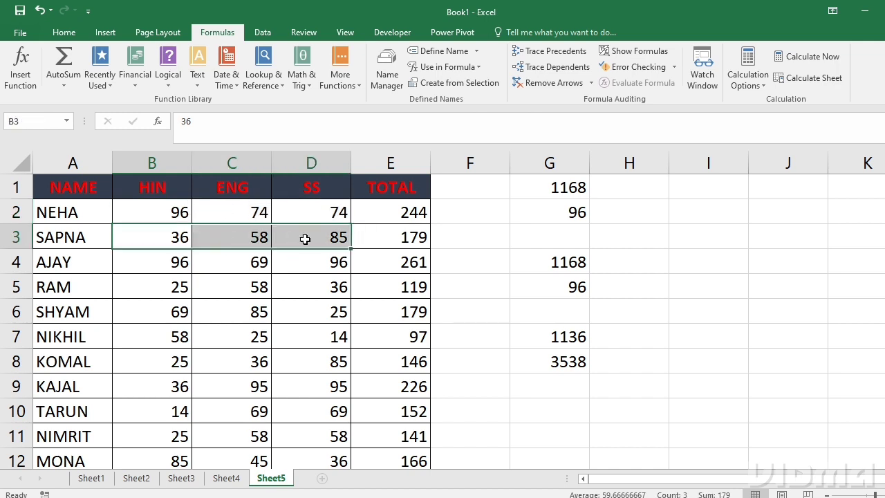
pyautogui.moveTo(174, 263); pyautogui.dragTo(291, 263)
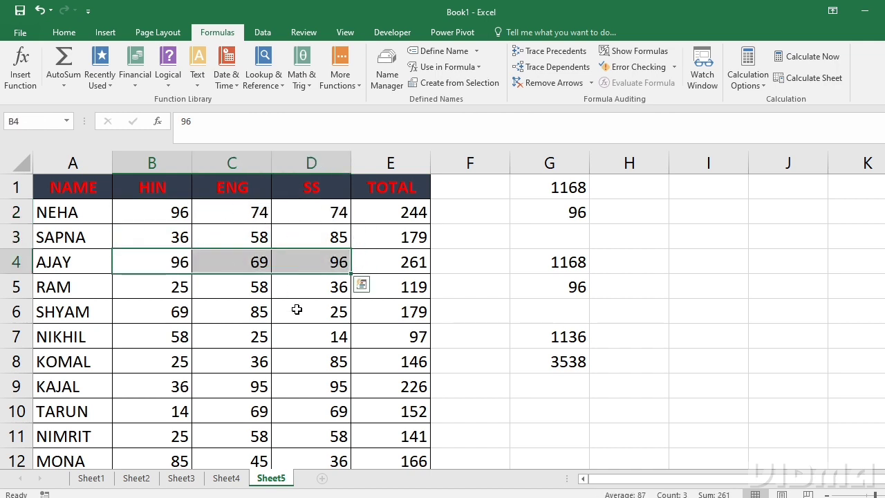
pyautogui.moveTo(83, 215); pyautogui.dragTo(323, 447)
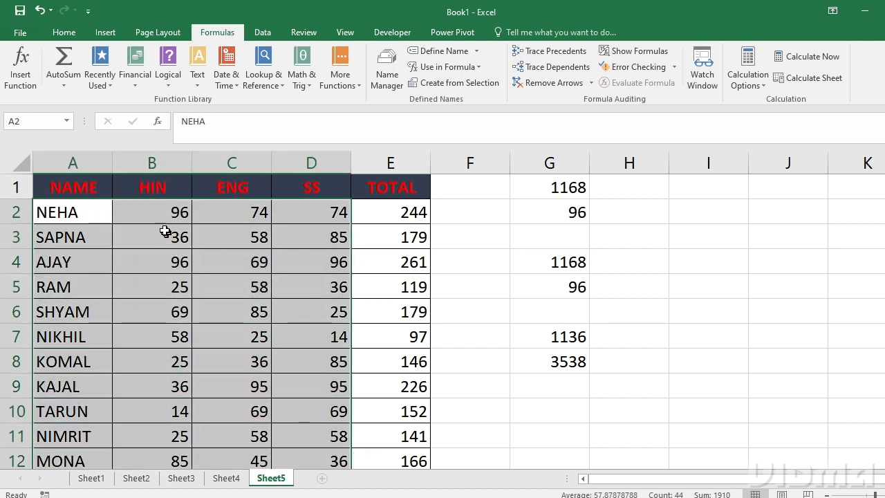
pyautogui.click(163, 210)
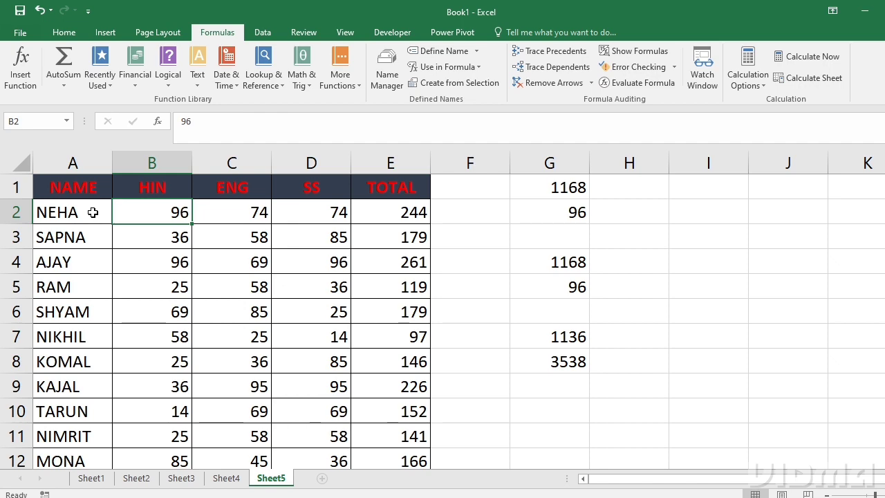
# - Create names for the range A2:D21 from its selection, using the student names in the left column
pyautogui.moveTo(121, 210); pyautogui.dragTo(300, 408)
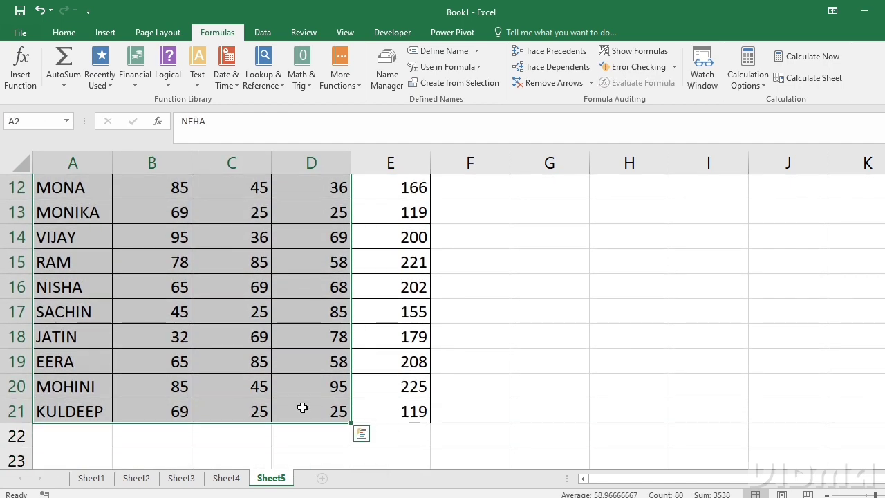
pyautogui.scroll(4, 300, 409)
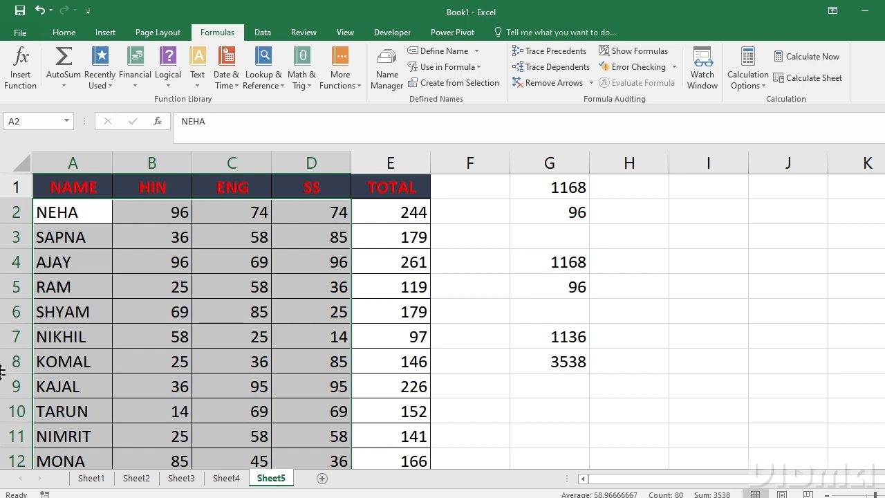
pyautogui.click(144, 215)
pyautogui.moveTo(144, 214); pyautogui.dragTo(305, 227)
pyautogui.moveTo(93, 214); pyautogui.dragTo(344, 406)
pyautogui.scroll(4, 344, 407)
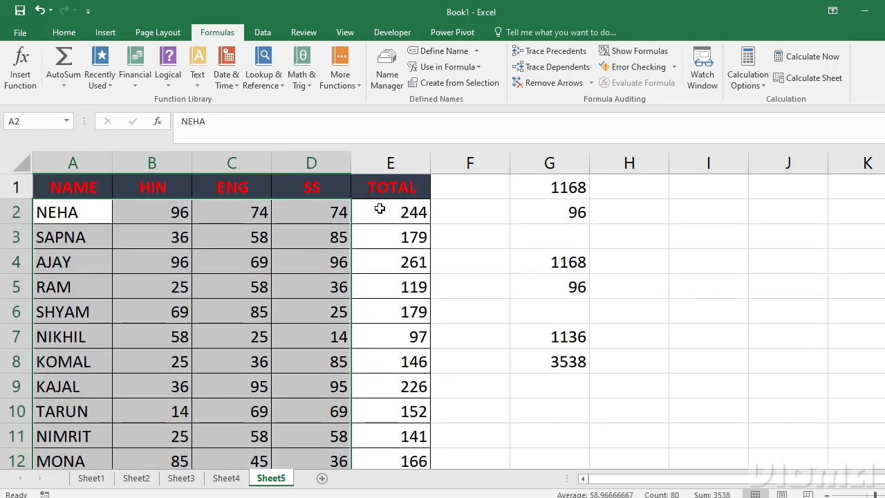
pyautogui.click(447, 85)
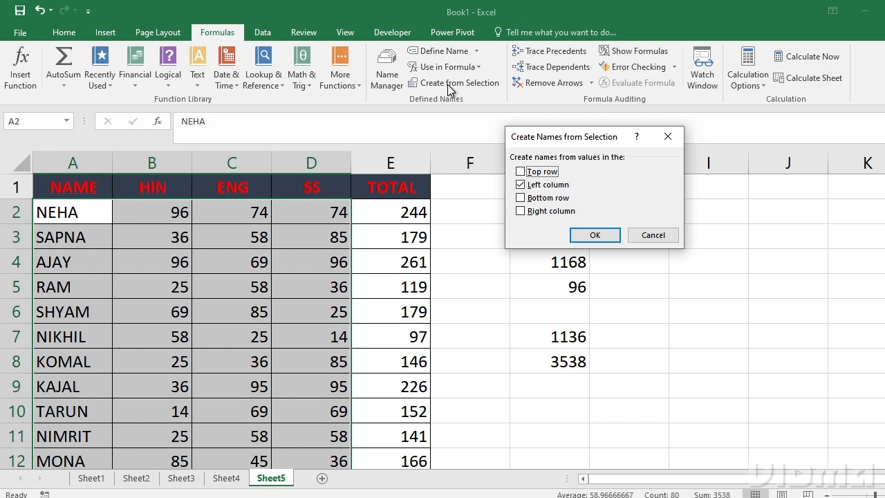
pyautogui.click(592, 238)
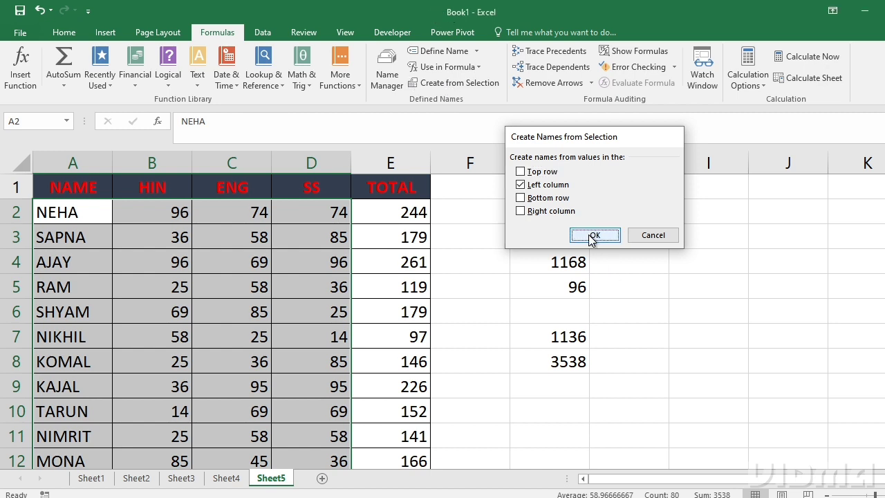
pyautogui.click(440, 299)
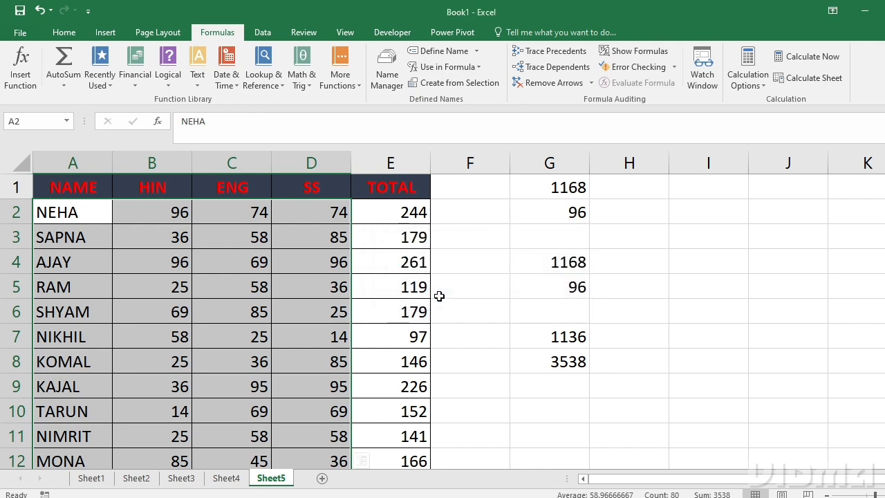
# - Check that the marks in B2:D2 and B3:D3 match the student names in A2 and A3
pyautogui.click(145, 212)
pyautogui.moveTo(145, 213); pyautogui.dragTo(286, 211)
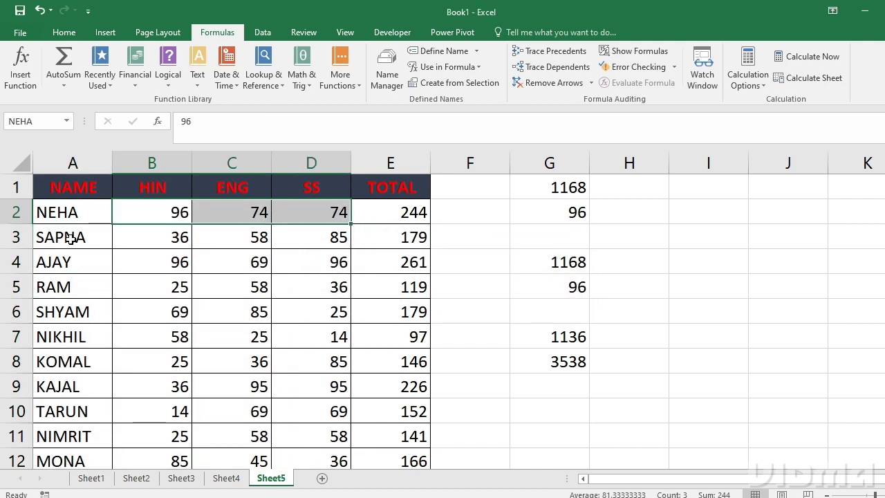
pyautogui.click(59, 212)
pyautogui.moveTo(58, 213); pyautogui.dragTo(79, 280)
pyautogui.click(93, 237)
pyautogui.moveTo(131, 239); pyautogui.dragTo(284, 237)
pyautogui.moveTo(166, 240); pyautogui.dragTo(291, 235)
pyautogui.click(75, 238)
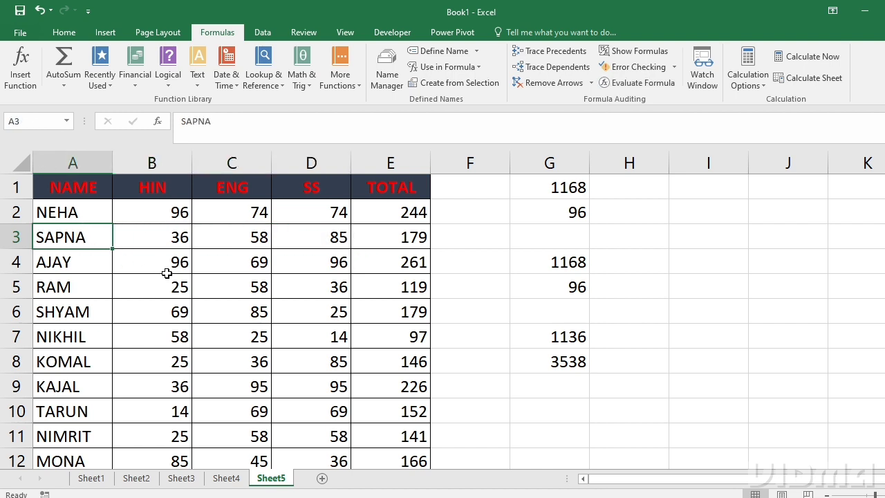
# - Enter a SUM formula in cell H3, using the range name of the student in row 2 as its argument
pyautogui.moveTo(167, 263); pyautogui.dragTo(313, 266)
pyautogui.click(89, 267)
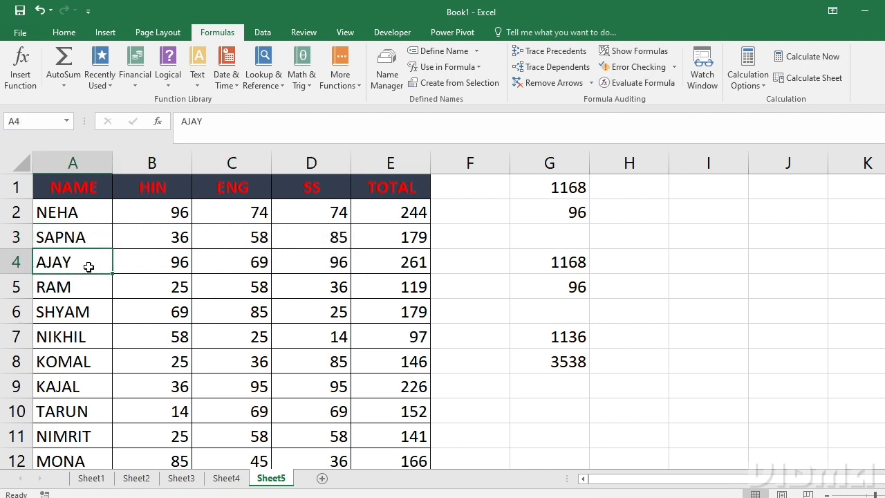
pyautogui.click(649, 236)
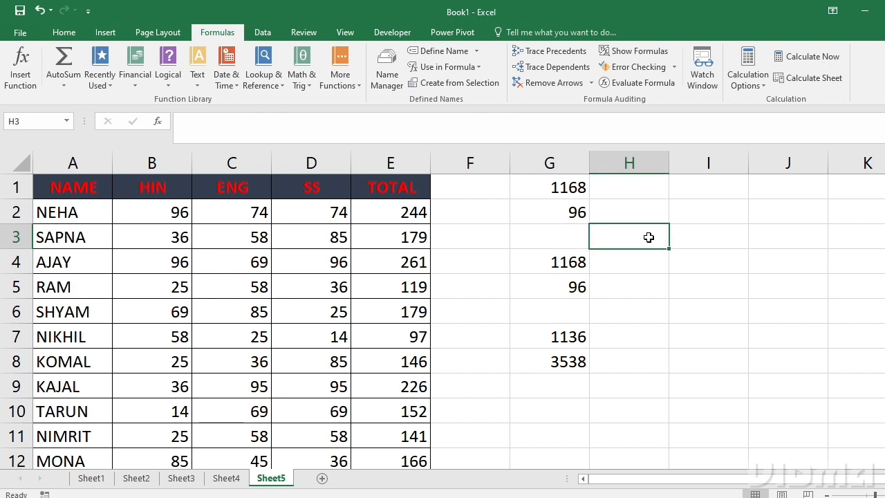
pyautogui.write('=SUM(')
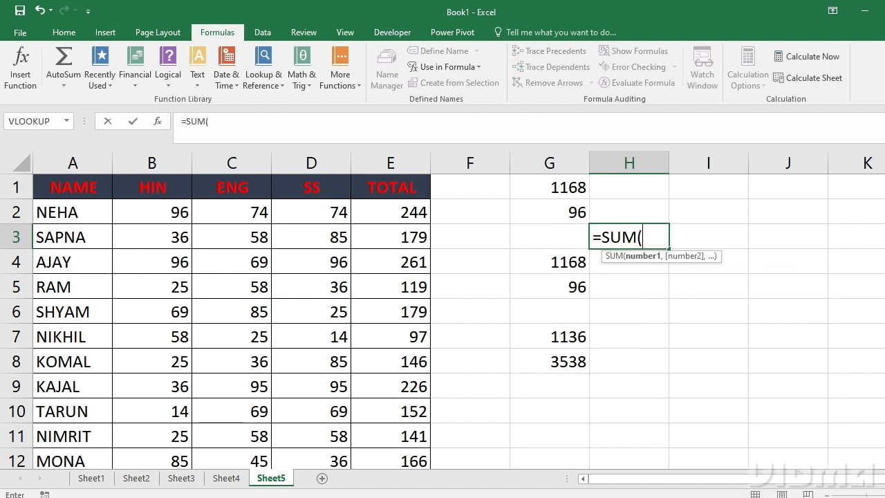
pyautogui.write('NR')
pyautogui.press('BackSpace')
pyautogui.write('E')
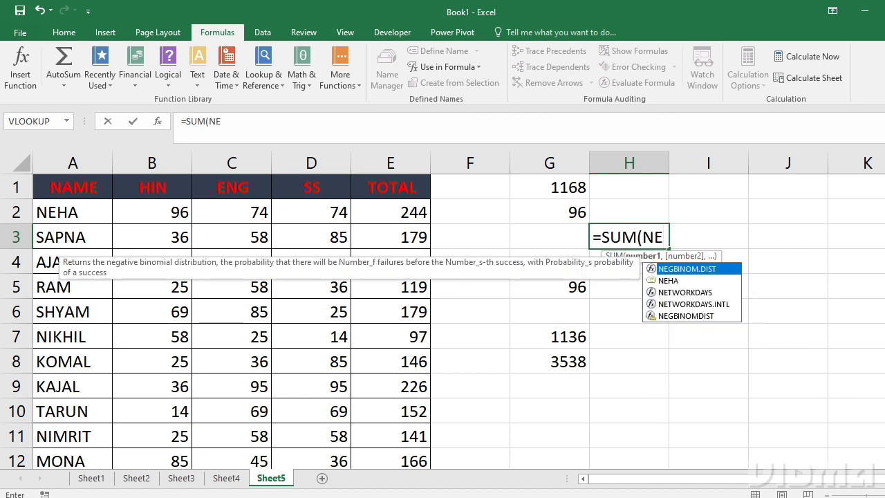
pyautogui.press('Down')
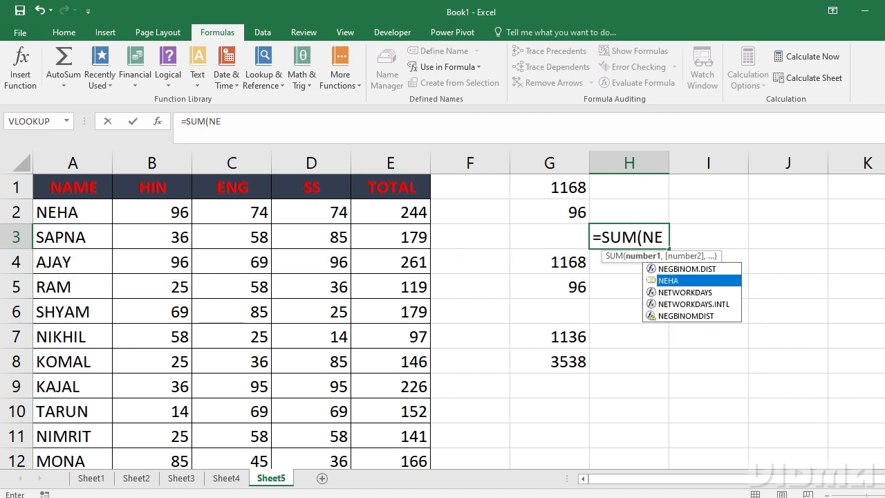
pyautogui.press('Tab')
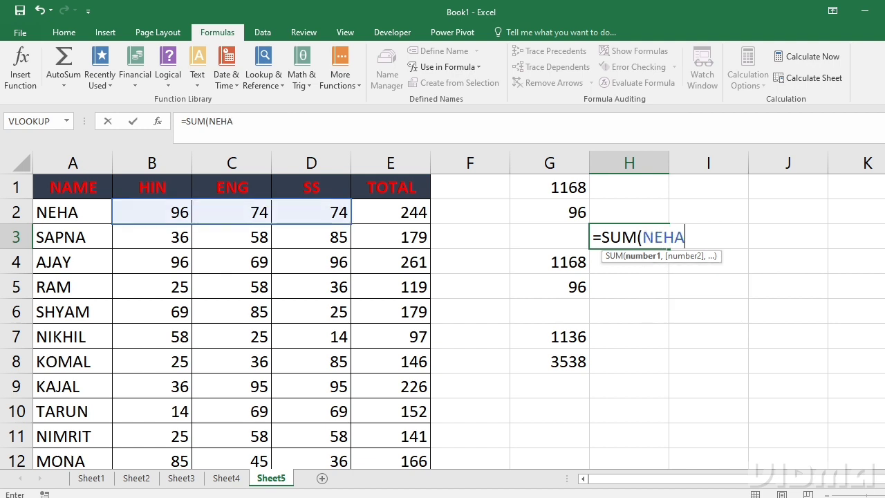
pyautogui.write(')')
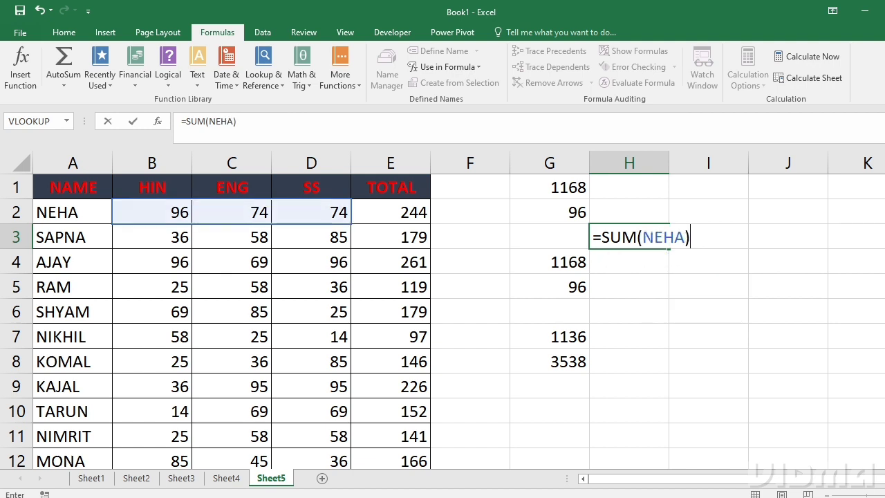
pyautogui.press('Return')
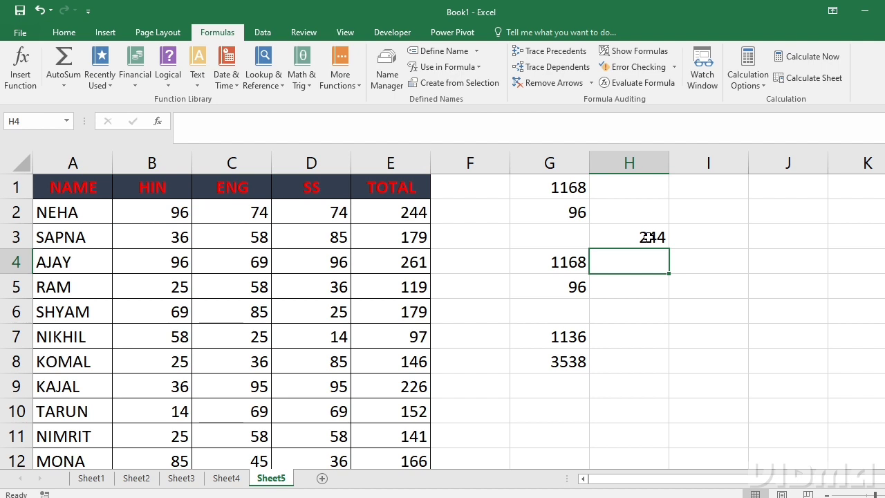
# - Enter a MAX formula in cell H4, using the range name of the student in row 4 as its argument
pyautogui.write('=MAX(')
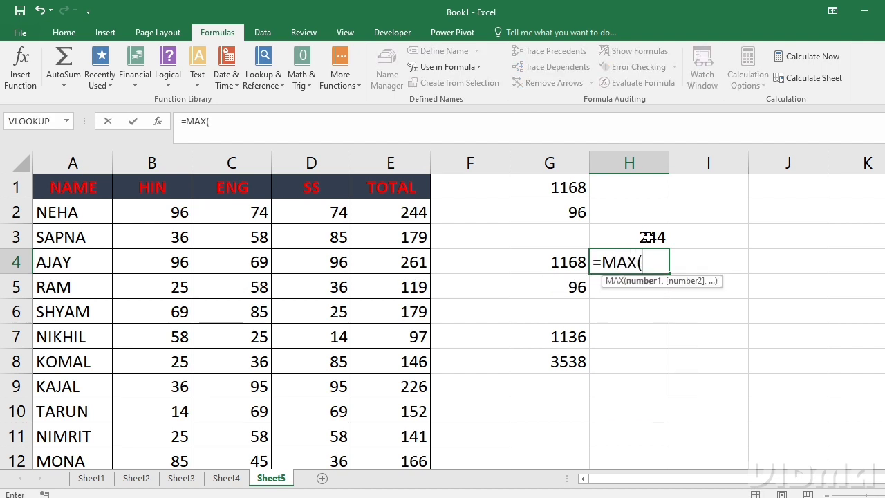
pyautogui.write('AJAY')
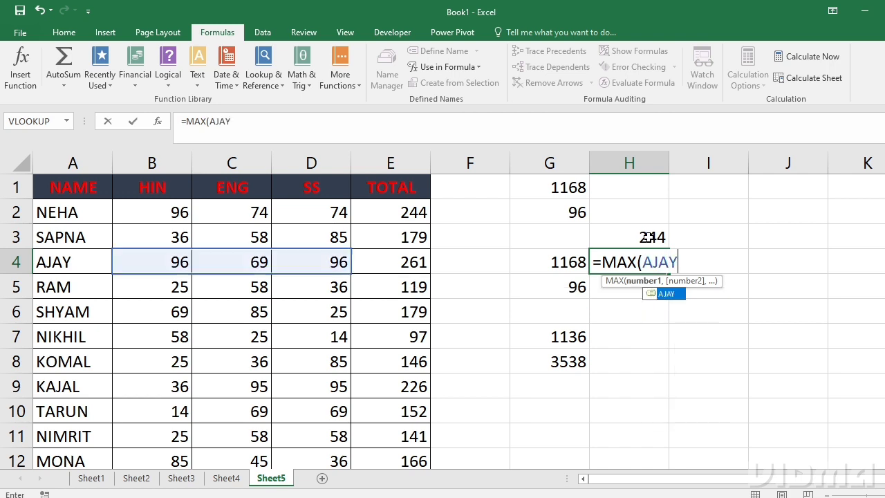
pyautogui.press('Tab')
pyautogui.write(')')
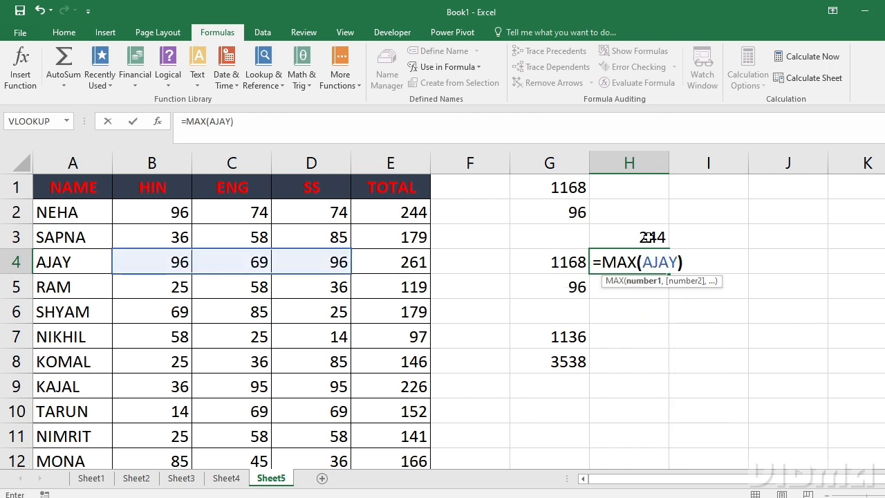
pyautogui.press('Return')
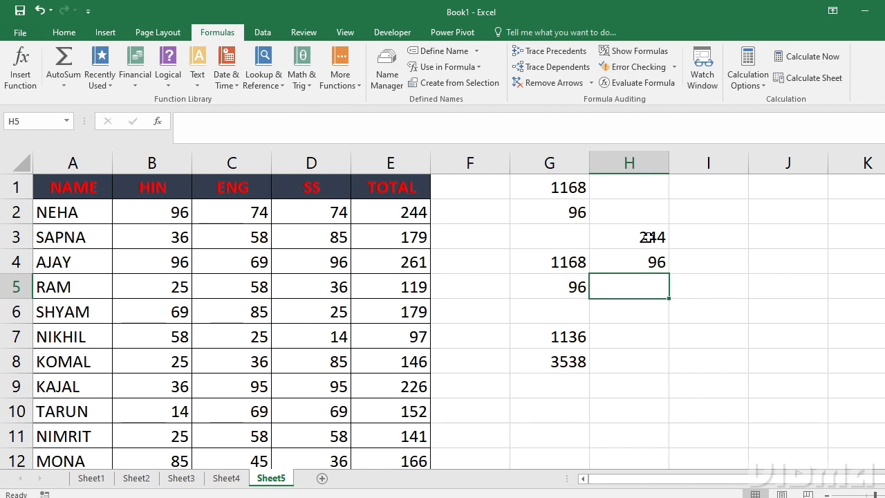
# - Examine the end of the marks table and the cells B22:D22 directly beneath the three subject columns
pyautogui.scroll(-5, 113, 408)
pyautogui.moveTo(87, 336); pyautogui.dragTo(371, 321)
pyautogui.scroll(5, 295, 341)
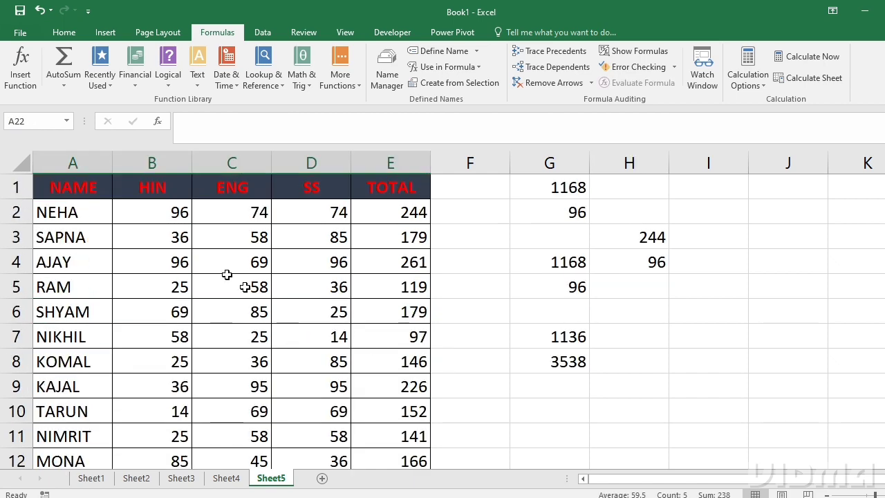
pyautogui.scroll(-4, 233, 359)
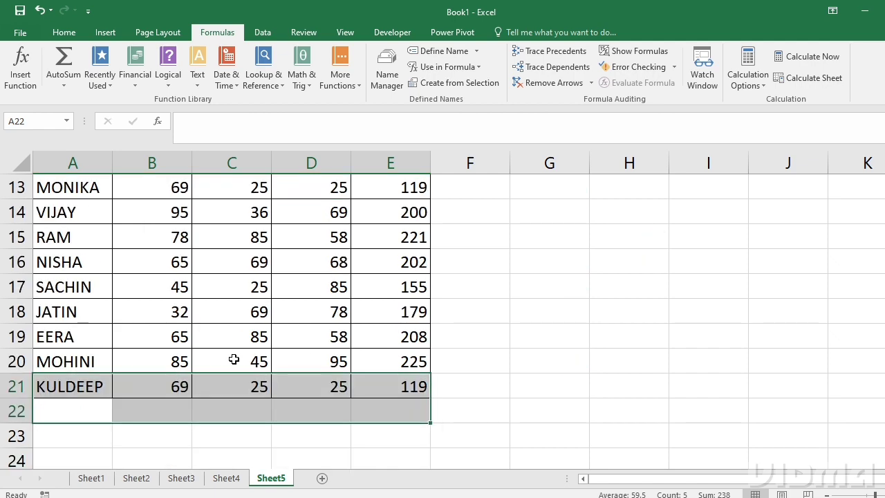
pyautogui.scroll(-2, 233, 360)
pyautogui.click(178, 260)
pyautogui.click(232, 262)
pyautogui.click(291, 263)
pyautogui.scroll(3, 302, 287)
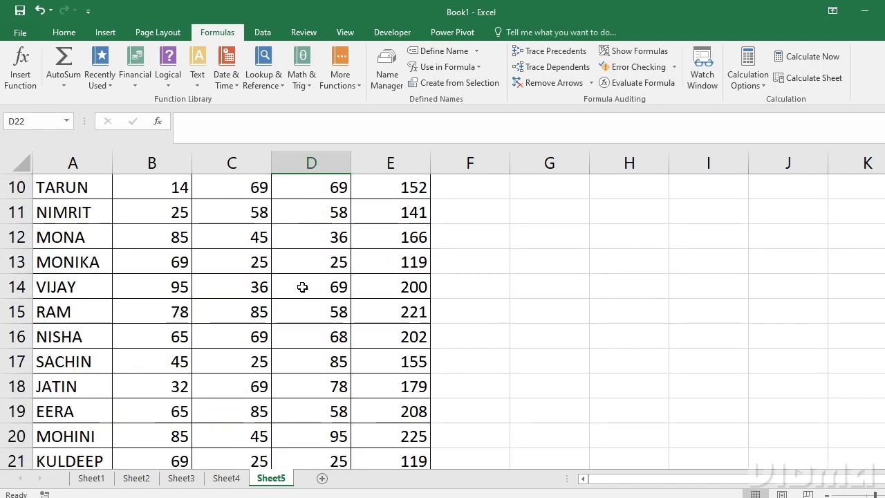
# - Copy the subject headings in B1:D1 into B22:D22 beneath the marks and clear the copy marquee
pyautogui.scroll(3, 302, 287)
pyautogui.moveTo(180, 191); pyautogui.dragTo(286, 194)
pyautogui.hotkey('ctrl', 'c')
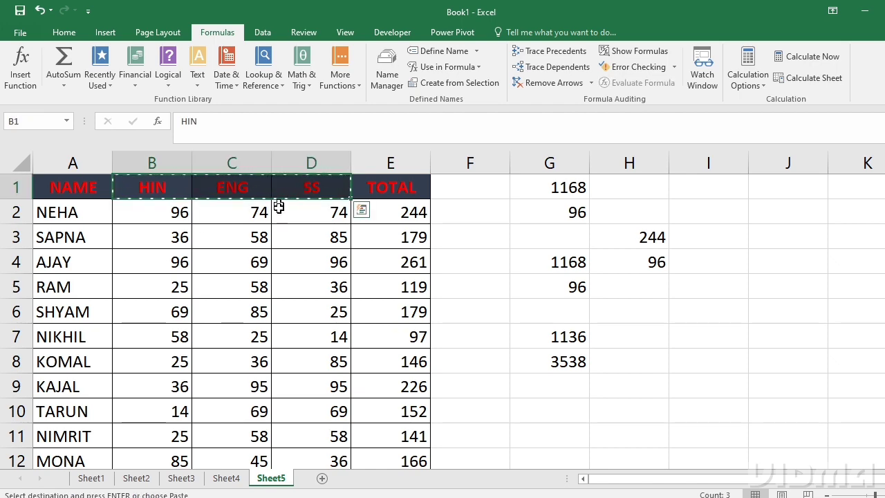
pyautogui.scroll(-4, 281, 203)
pyautogui.click(182, 412)
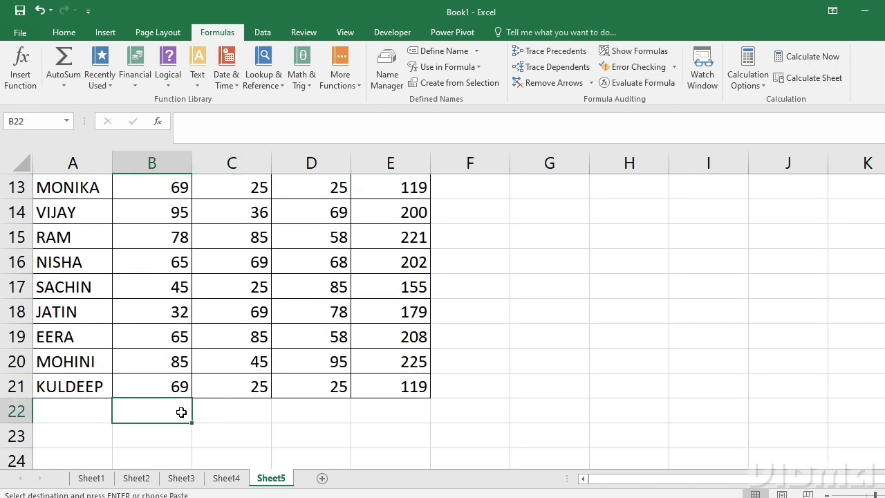
pyautogui.hotkey('ctrl', 'v')
pyautogui.click(211, 437)
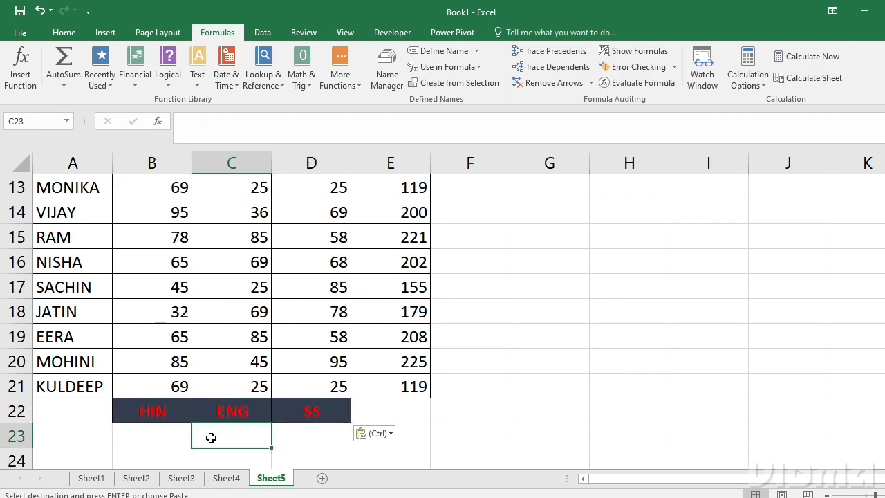
pyautogui.scroll(4, 211, 437)
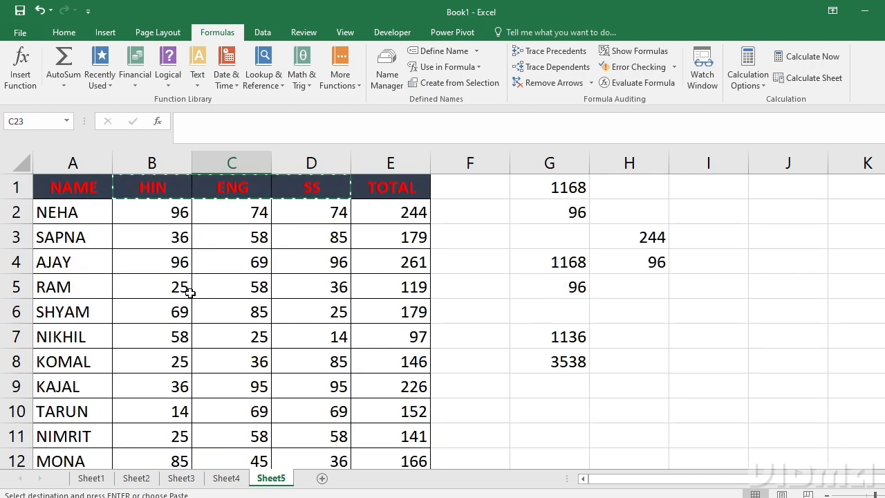
pyautogui.scroll(-6, 182, 277)
pyautogui.scroll(6, 182, 279)
pyautogui.press('Escape')
pyautogui.click(178, 283)
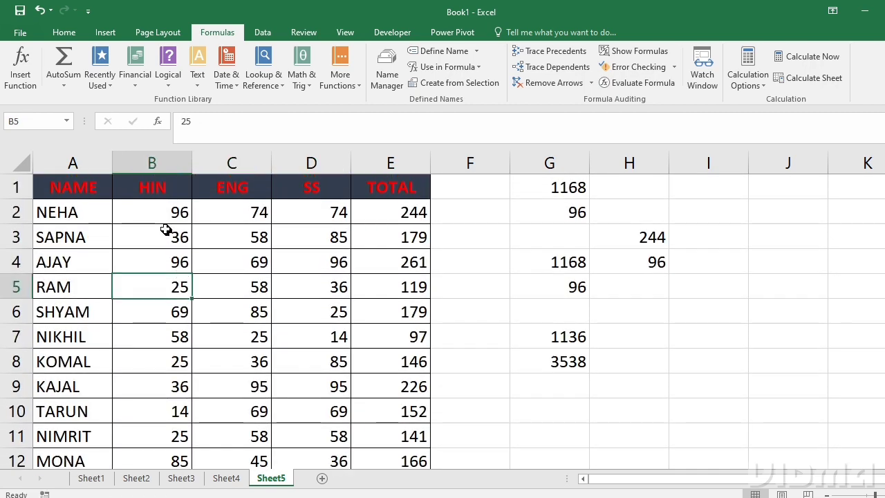
pyautogui.moveTo(146, 207); pyautogui.dragTo(304, 416)
pyautogui.scroll(4, 305, 417)
pyautogui.scroll(-4, 305, 416)
pyautogui.scroll(-1, 305, 416)
pyautogui.click(302, 391)
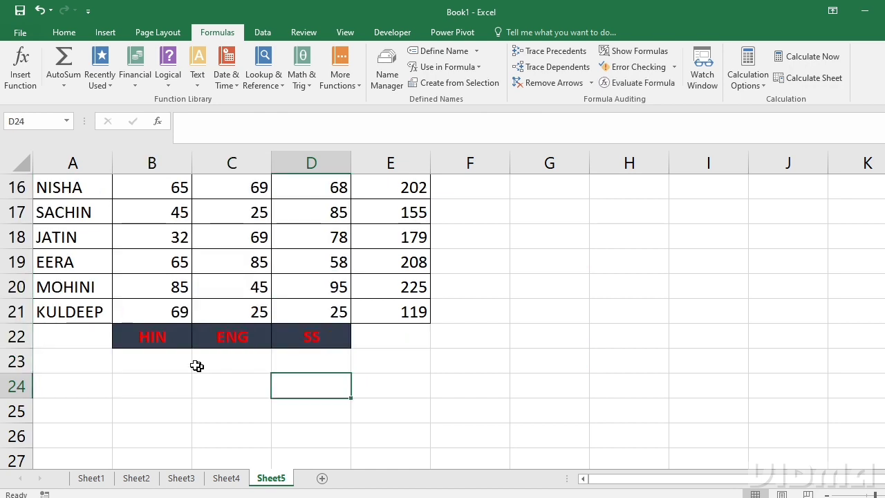
# - Change the headings in B22, C22 and D22 to HINN, ENGG and SSS
pyautogui.click(181, 344)
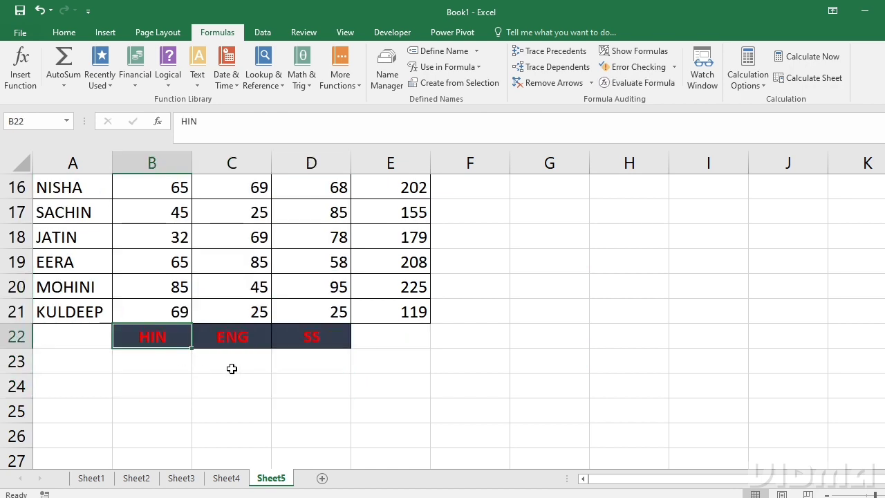
pyautogui.write('HINN')
pyautogui.press('Tab')
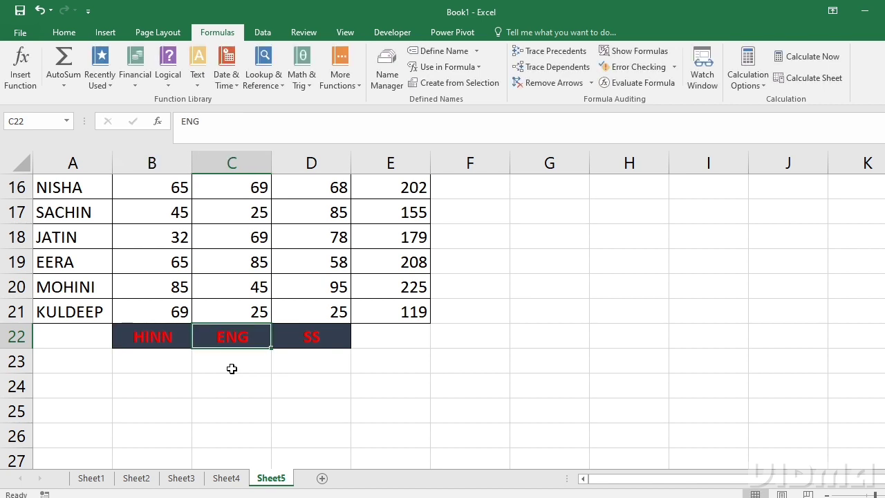
pyautogui.write('ENGG')
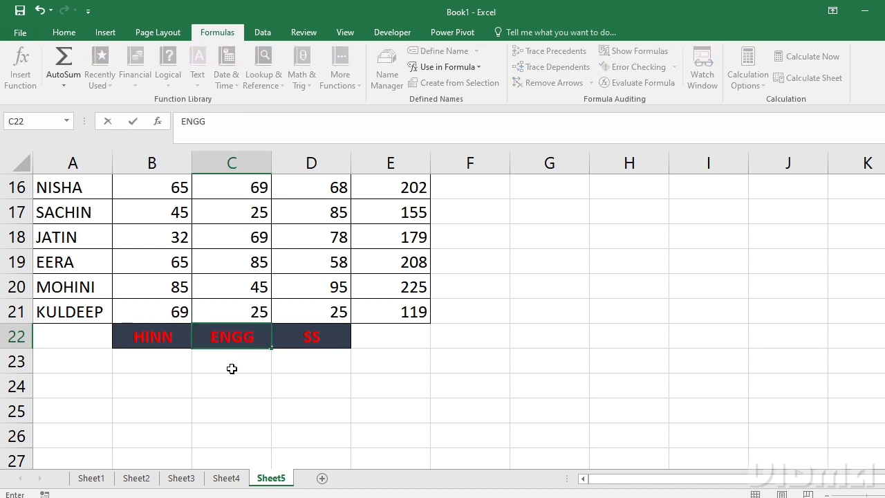
pyautogui.press('Tab')
pyautogui.write('SSS')
pyautogui.press('Return')
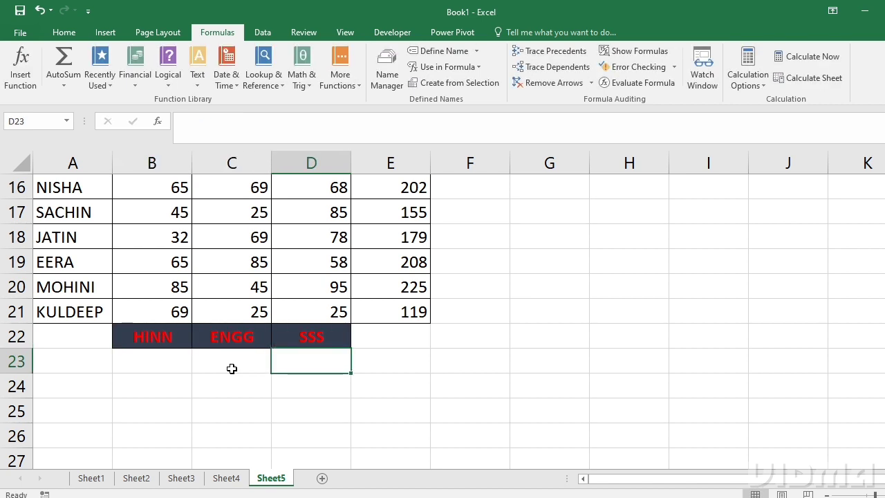
# - Create names for the range B2:D22 from its selection, using the headings in the bottom row
pyautogui.scroll(5, 231, 368)
pyautogui.moveTo(179, 211); pyautogui.dragTo(312, 411)
pyautogui.scroll(4, 633, 192)
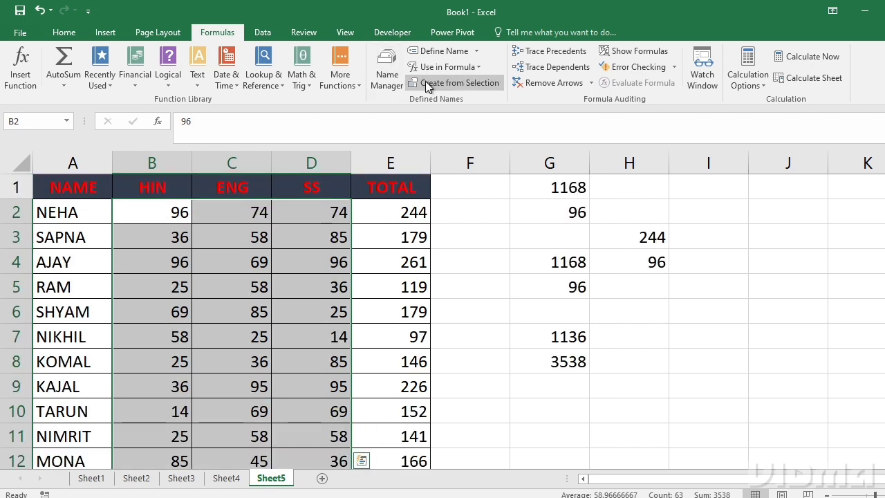
pyautogui.click(424, 83)
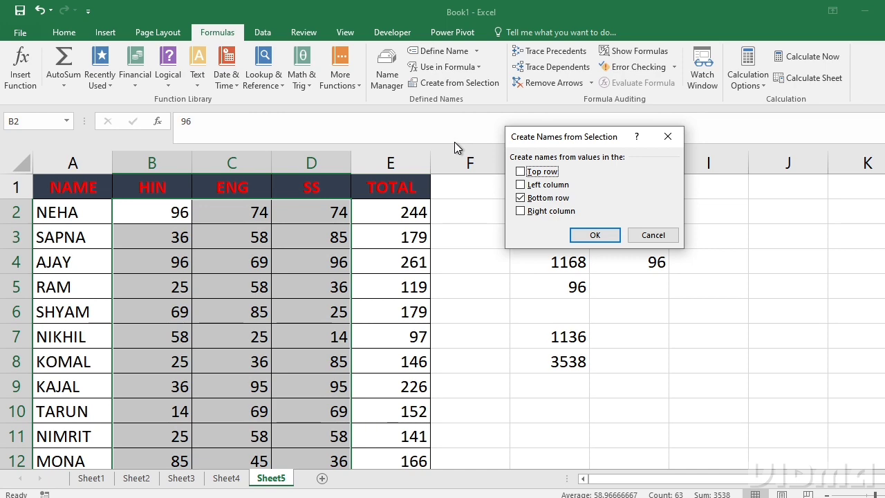
pyautogui.click(593, 234)
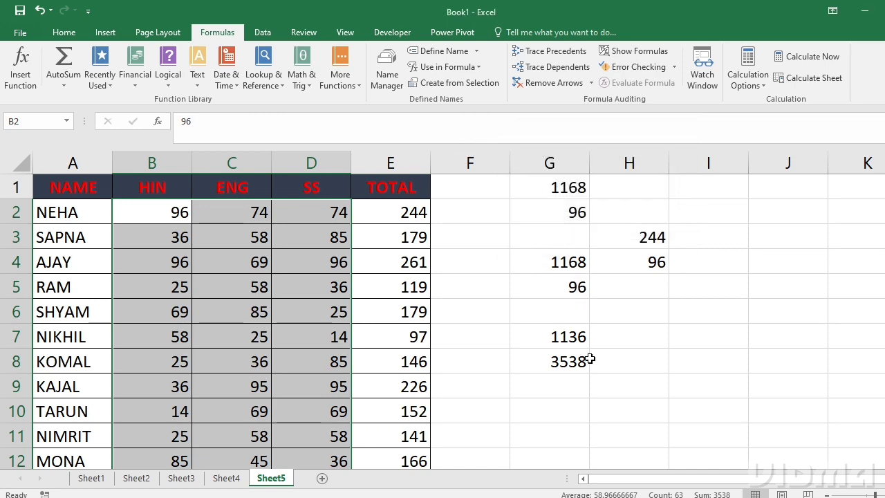
# - Check the marks in B2:B21 against the HINN heading in cell B22
pyautogui.scroll(-4, 590, 359)
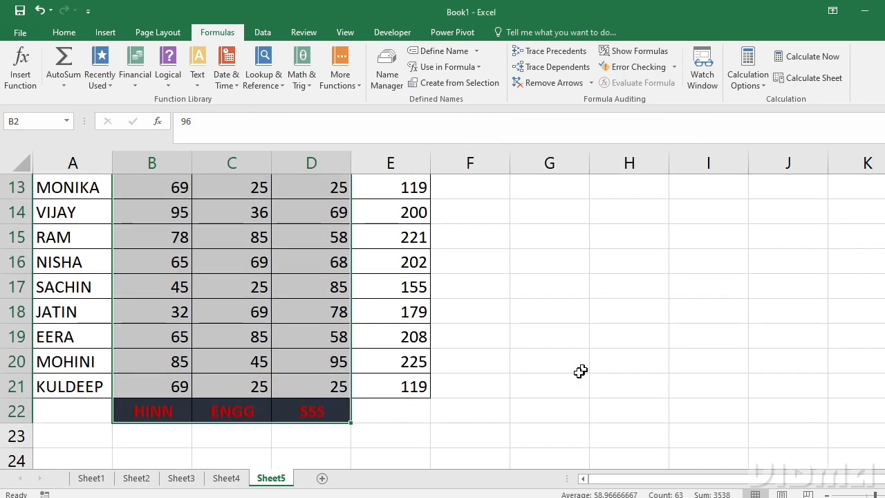
pyautogui.scroll(3, 381, 392)
pyautogui.scroll(-2, 290, 415)
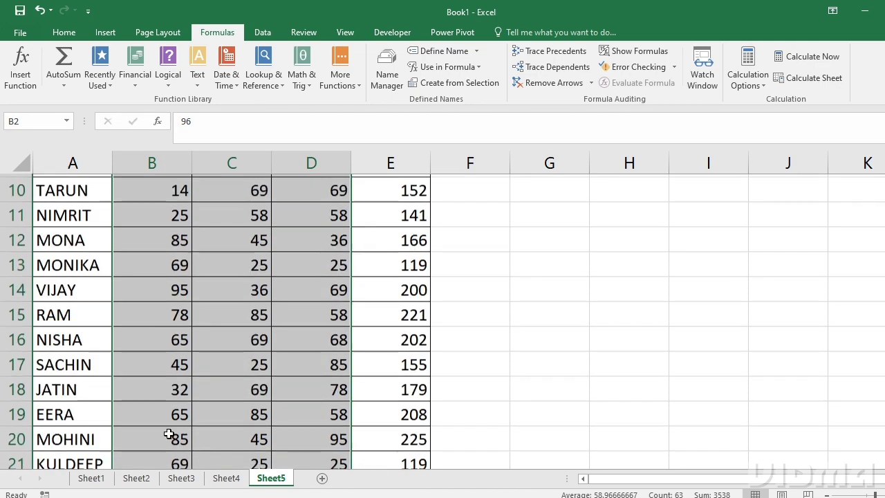
pyautogui.scroll(-1, 168, 435)
pyautogui.moveTo(171, 388); pyautogui.dragTo(178, 201)
pyautogui.scroll(-6, 178, 200)
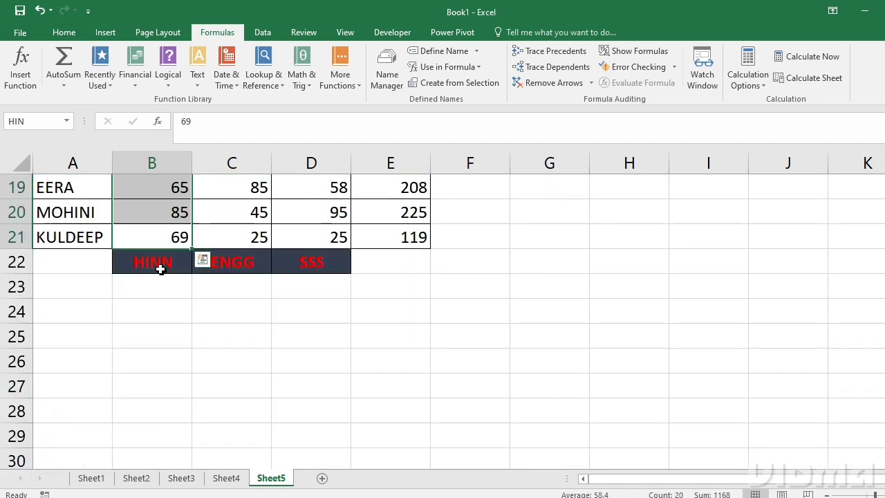
pyautogui.click(156, 264)
# - Enter the formula =SUM(HINN) in cell H22 to total the Hindi marks through their bottom-row name
pyautogui.click(629, 261)
pyautogui.write('=')
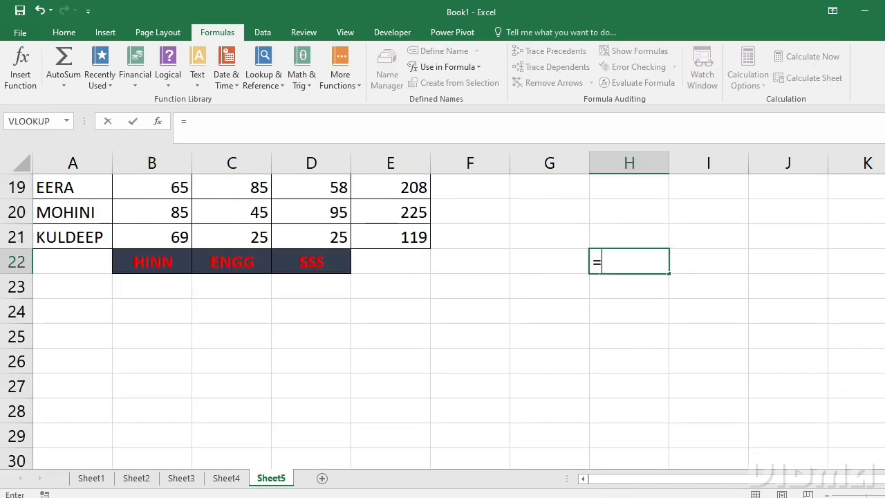
pyautogui.write('SUM(HIN')
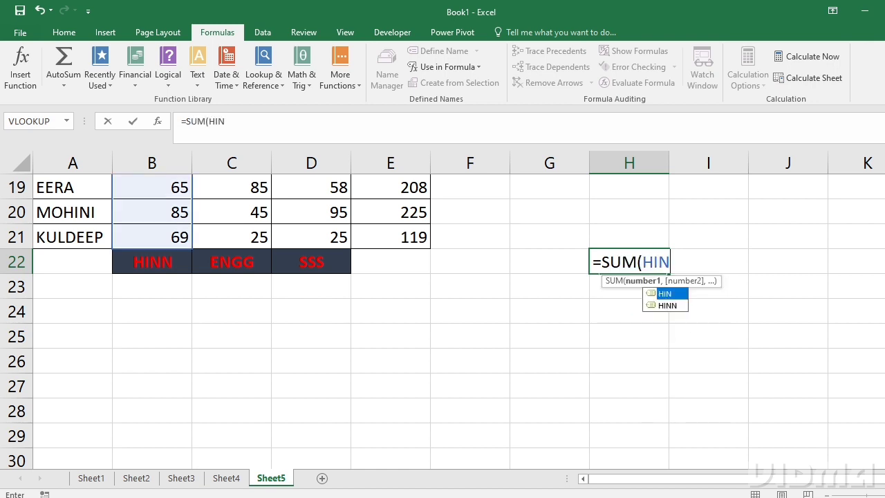
pyautogui.write('N)')
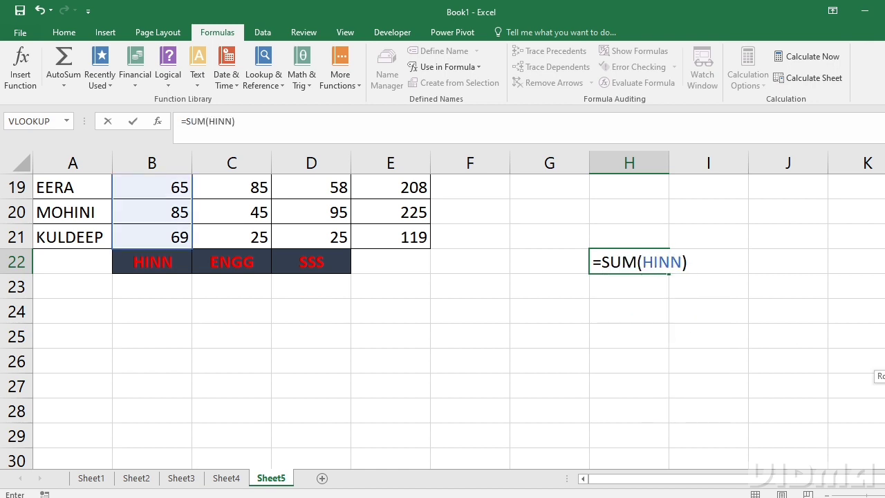
pyautogui.scroll(6, 443, 322)
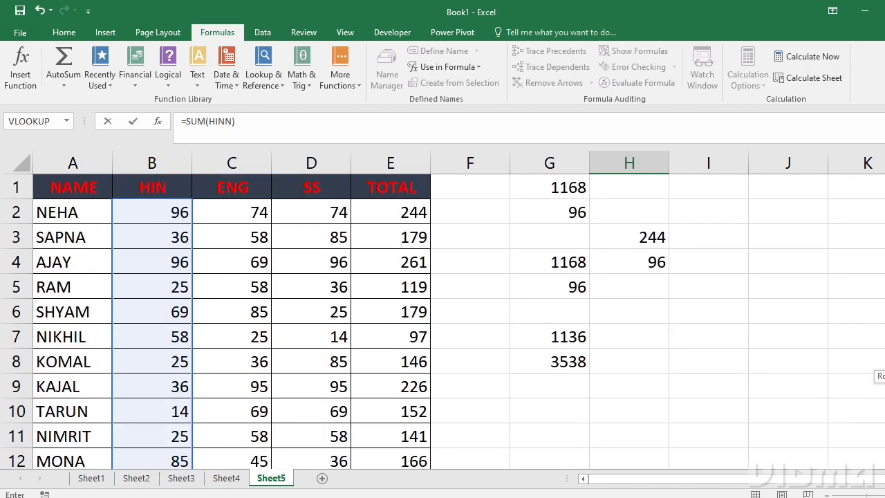
pyautogui.scroll(-5, 442, 322)
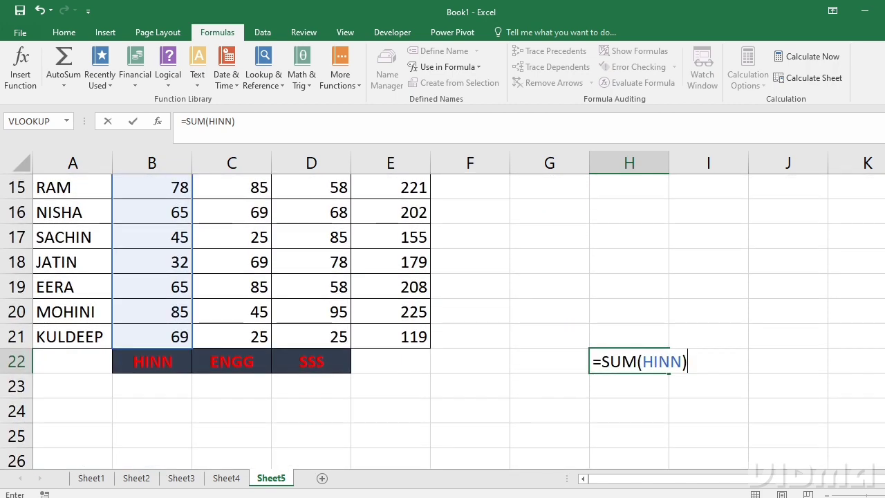
pyautogui.press('Return')
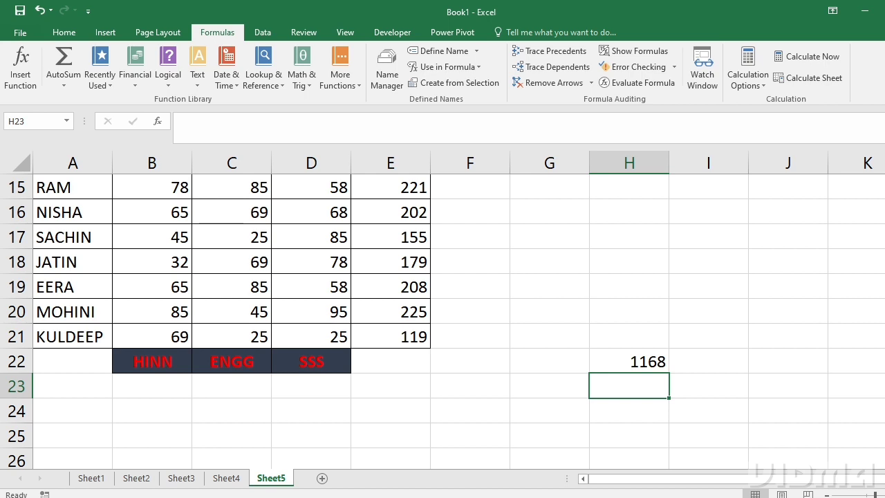
# - Examine the full list of defined names available for use in formulas
pyautogui.scroll(5, 443, 322)
pyautogui.click(630, 188)
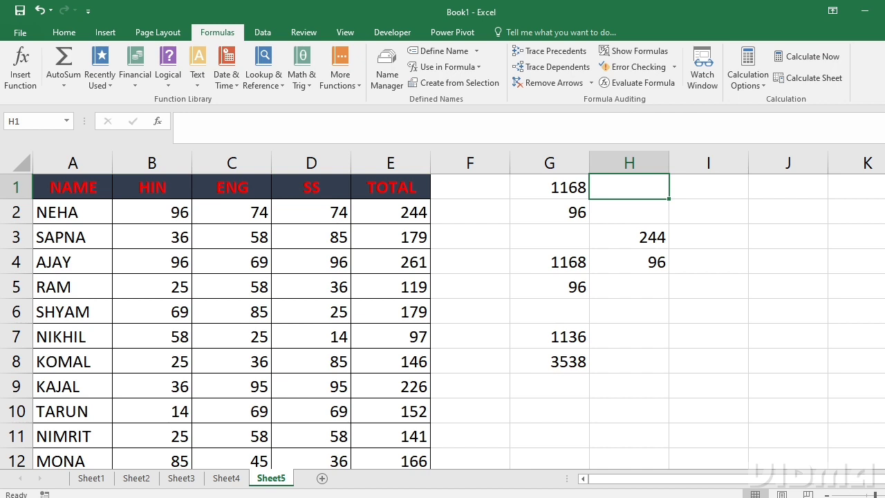
pyautogui.click(478, 69)
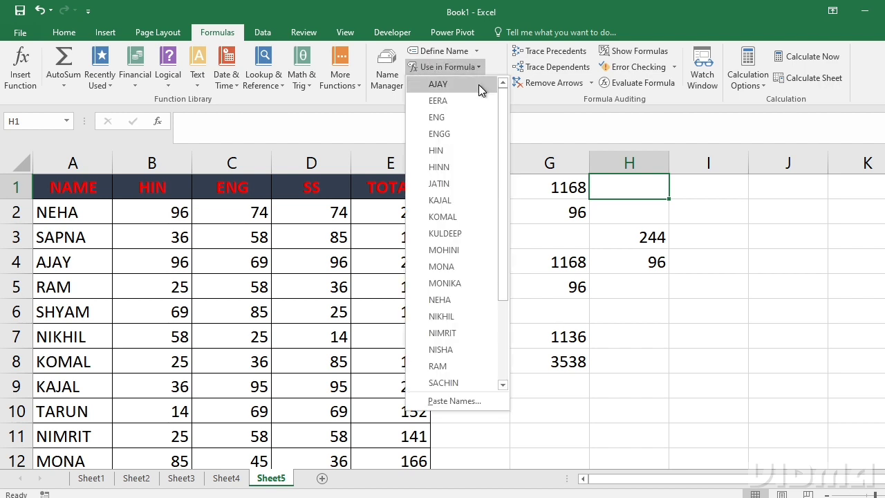
pyautogui.moveTo(499, 153); pyautogui.dragTo(519, 261)
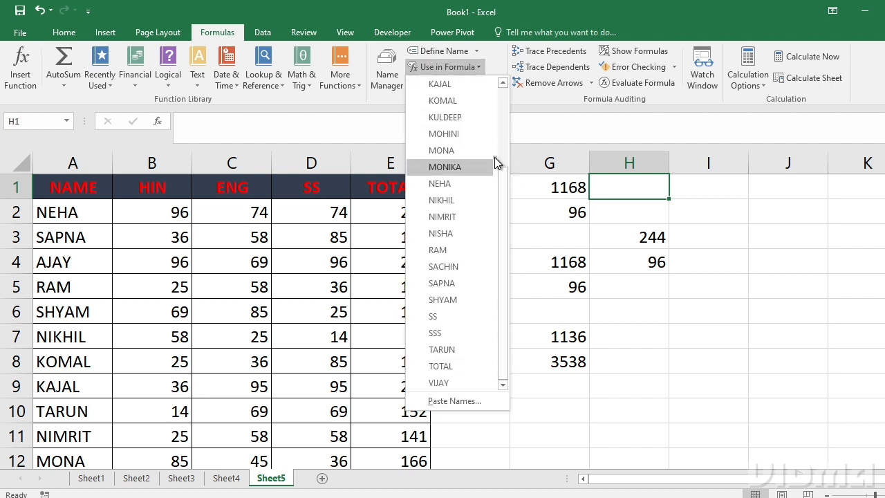
pyautogui.moveTo(508, 220); pyautogui.dragTo(503, 123)
# - Enter a SUM formula in H6 that uses the defined name for the student marks in B20:D20, picked from the list of names
pyautogui.click(663, 308)
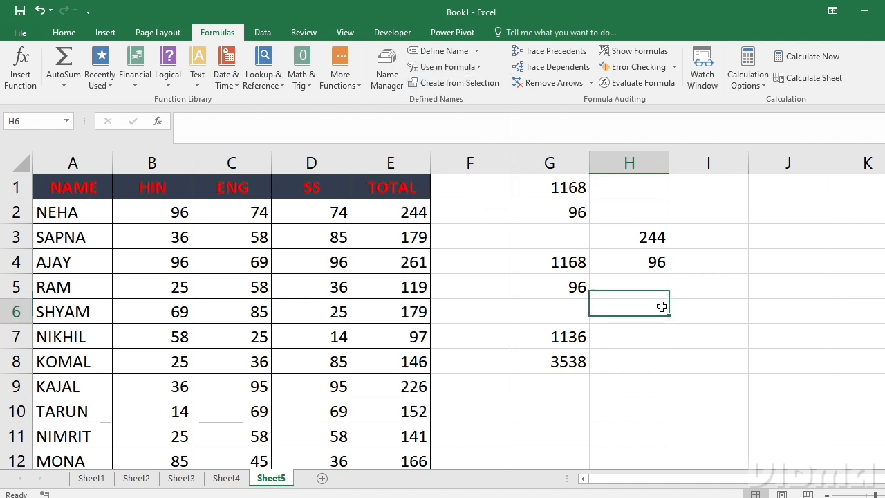
pyautogui.write('=')
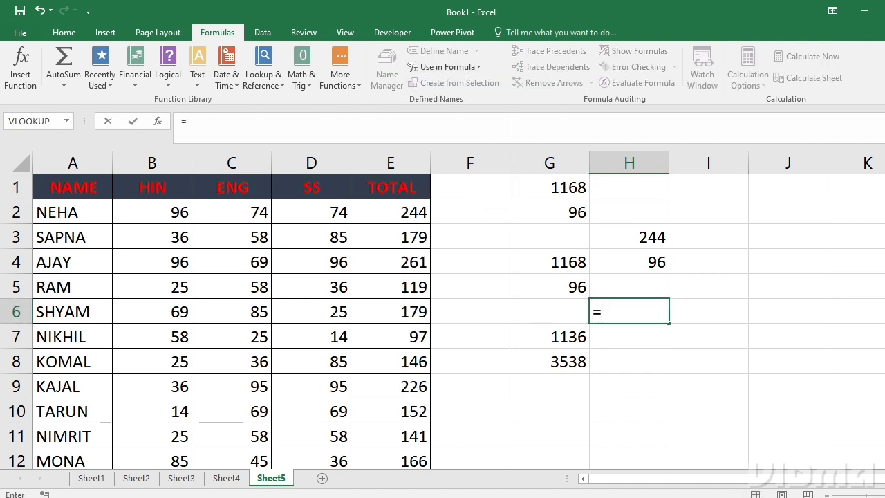
pyautogui.write('SUM(')
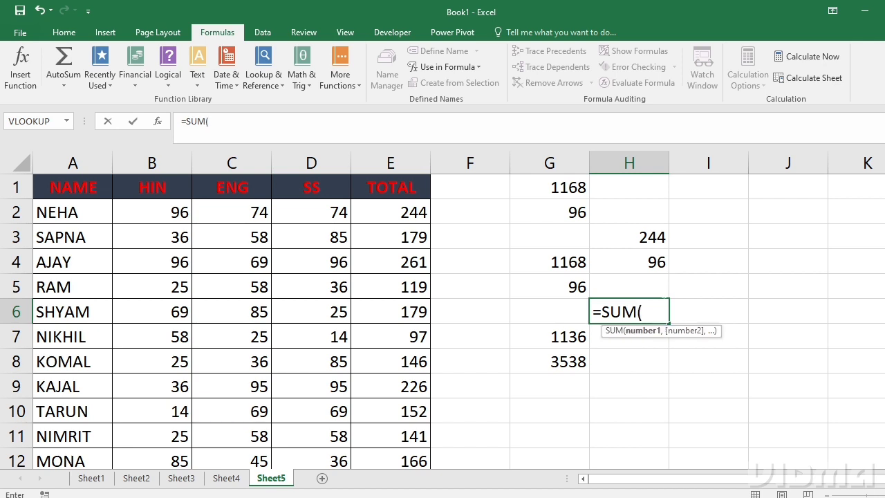
pyautogui.click(473, 67)
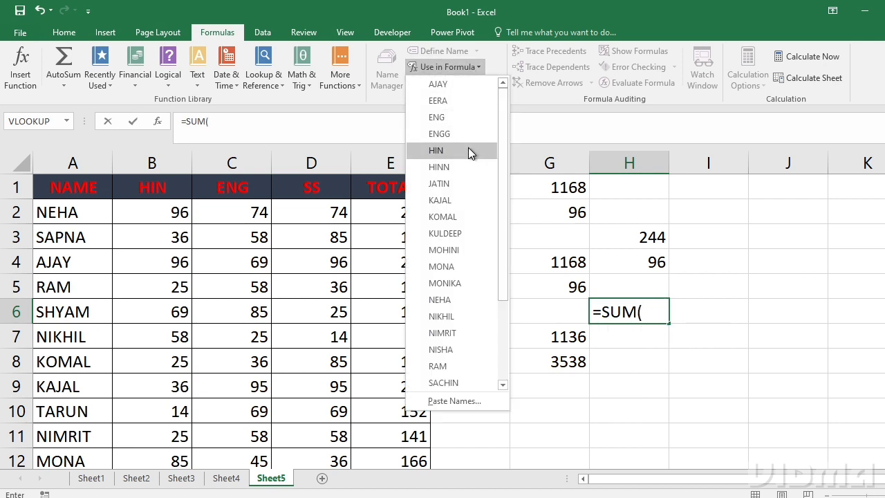
pyautogui.click(458, 250)
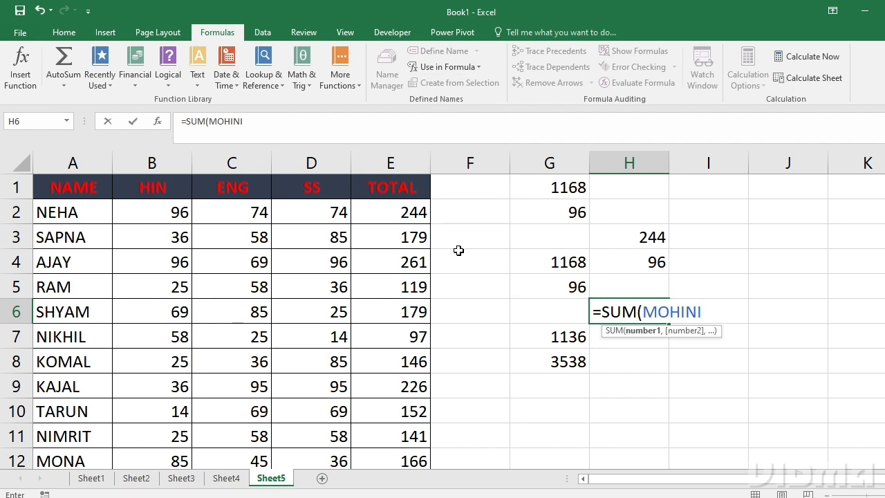
pyautogui.write(')')
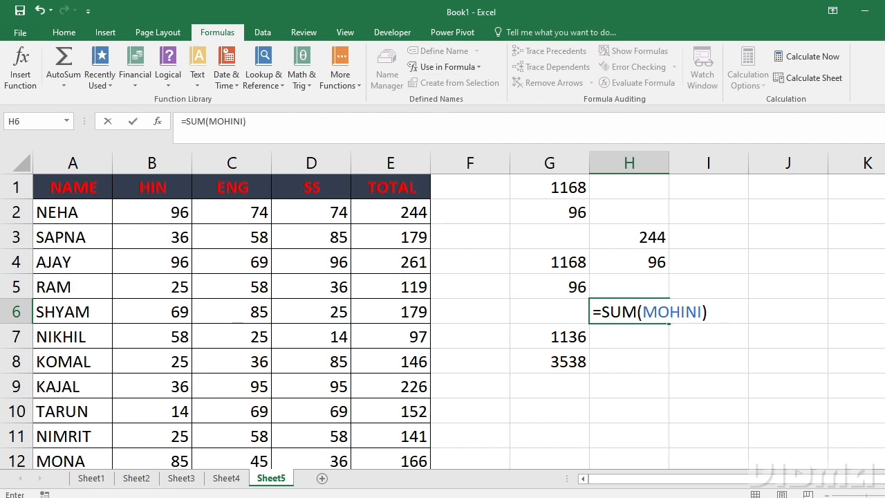
pyautogui.scroll(-4, 443, 321)
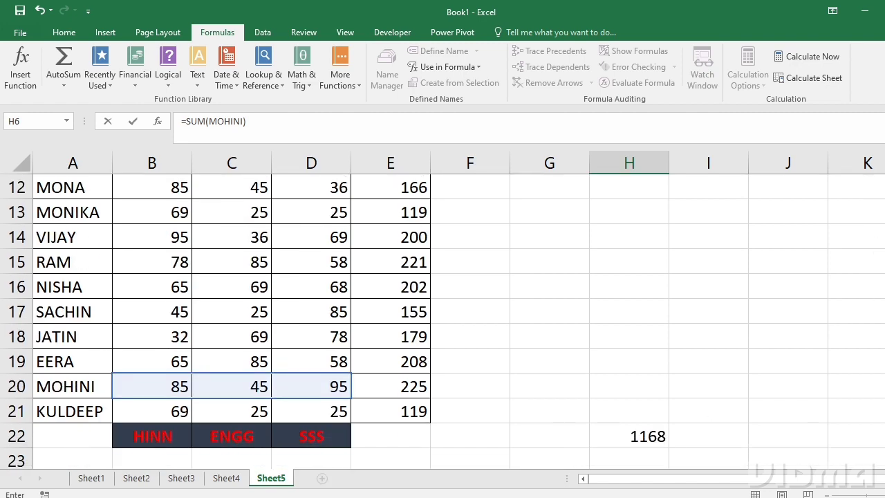
pyautogui.scroll(4, 442, 321)
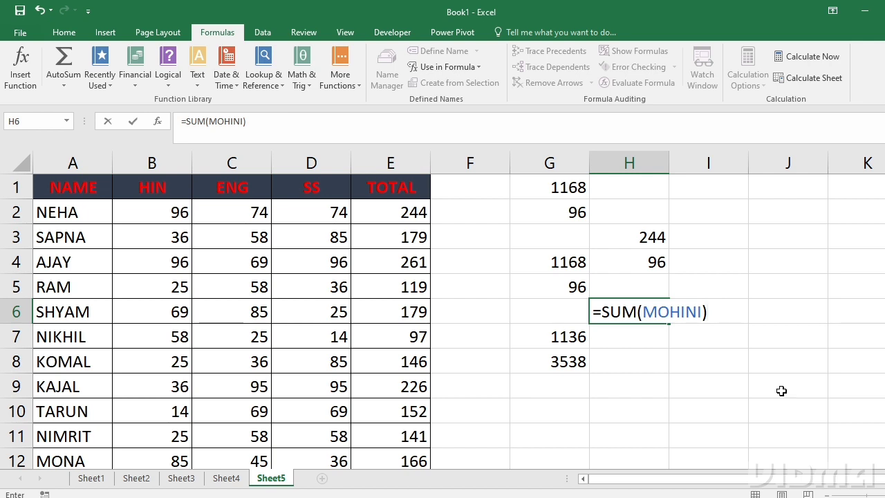
pyautogui.press('Return')
pyautogui.press('Up')
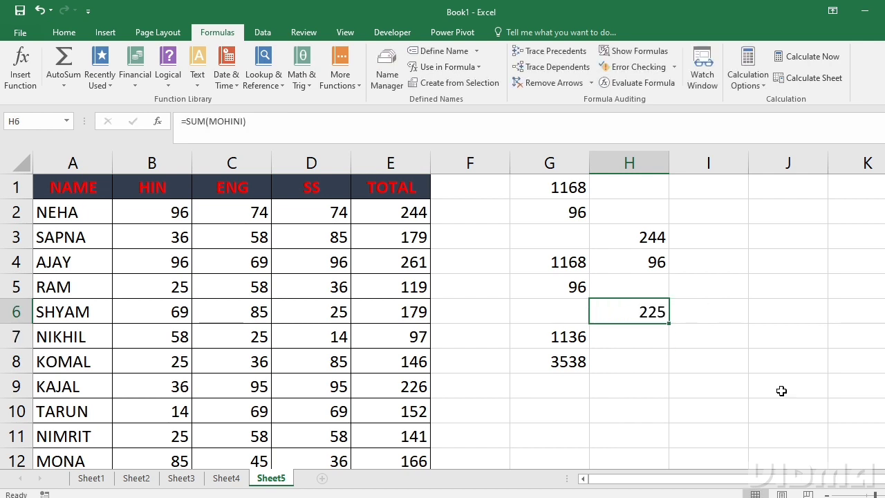
# - Delete the defined name that refers to the student marks in B12:D12 using the Name Manager
pyautogui.click(387, 81)
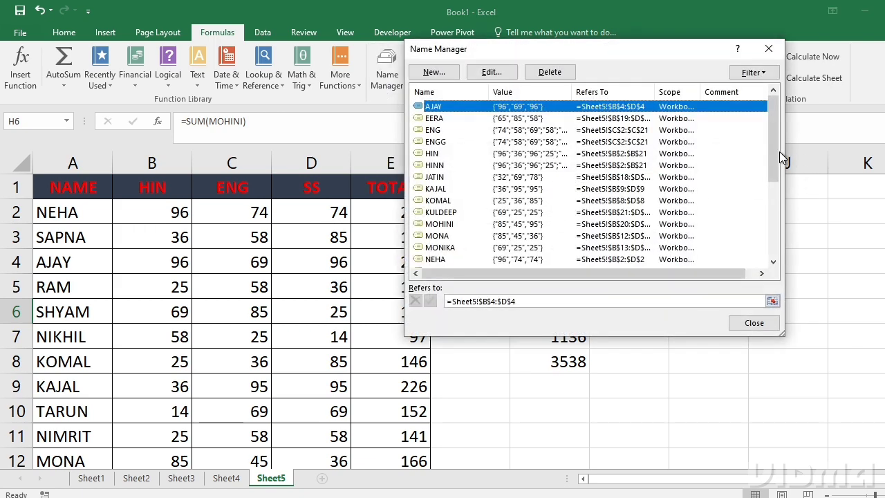
pyautogui.moveTo(777, 154); pyautogui.dragTo(774, 105)
pyautogui.click(764, 131)
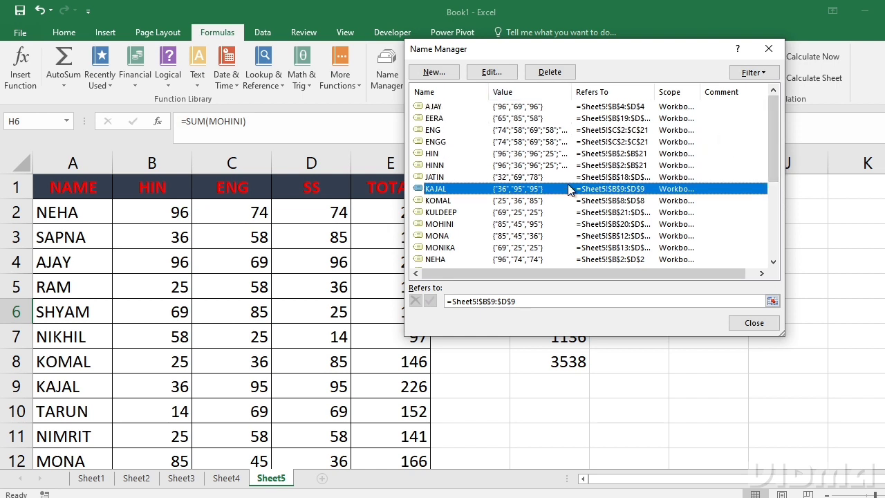
pyautogui.click(458, 107)
pyautogui.click(460, 235)
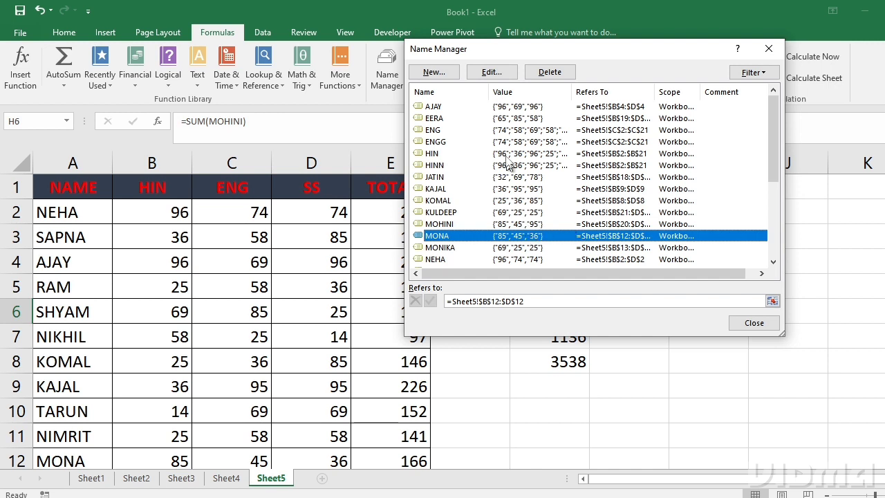
pyautogui.click(542, 78)
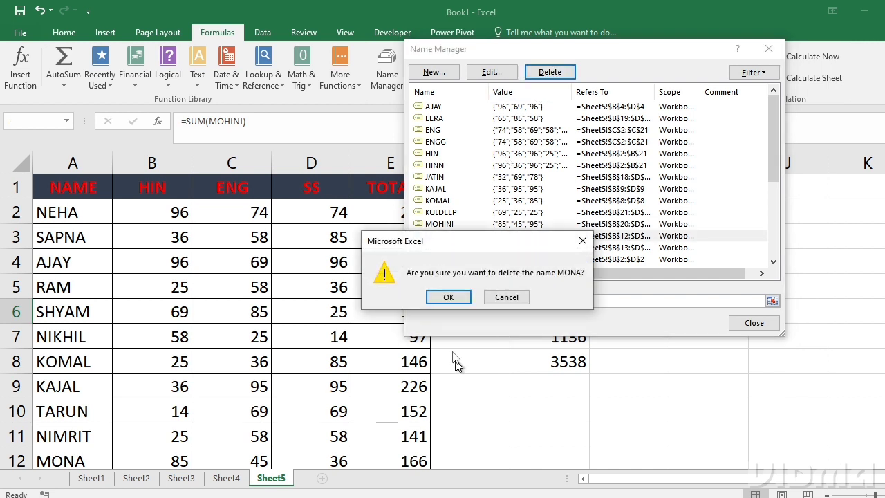
pyautogui.click(449, 298)
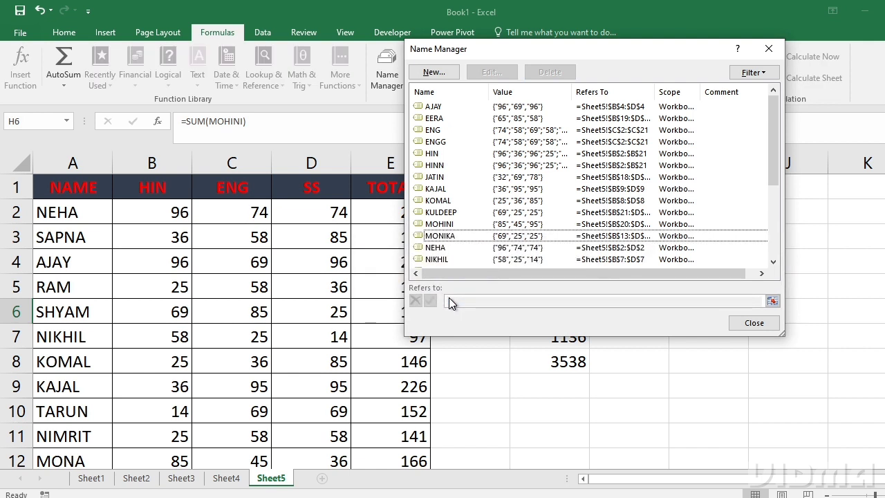
# - Open the defined name for B21:D21 for editing, check its referenced range on the sheet, and close the Name Manager without changes
pyautogui.click(442, 214)
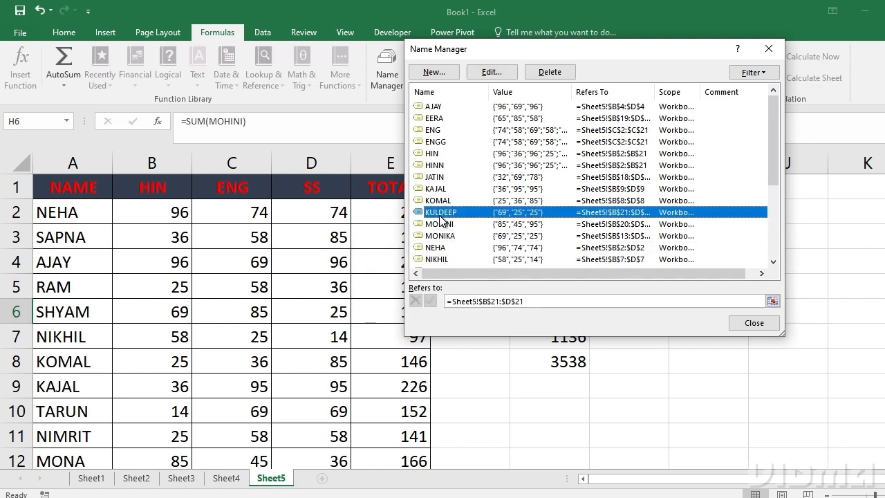
pyautogui.click(492, 72)
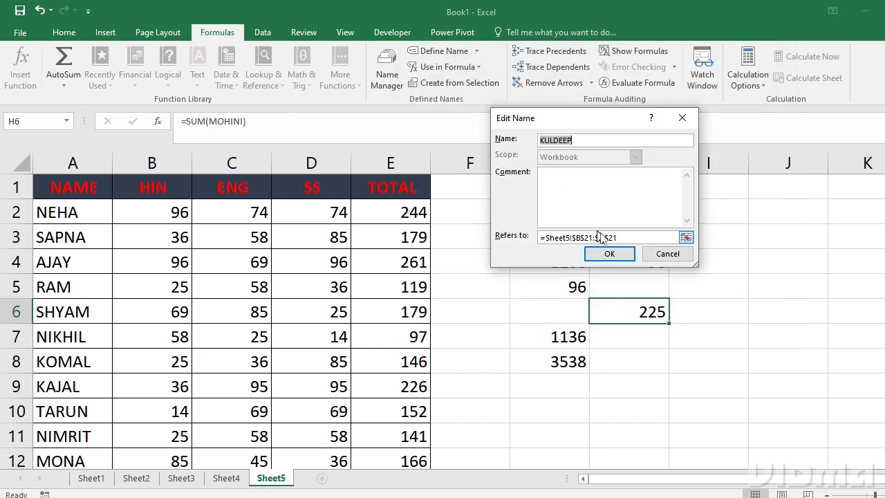
pyautogui.click(685, 238)
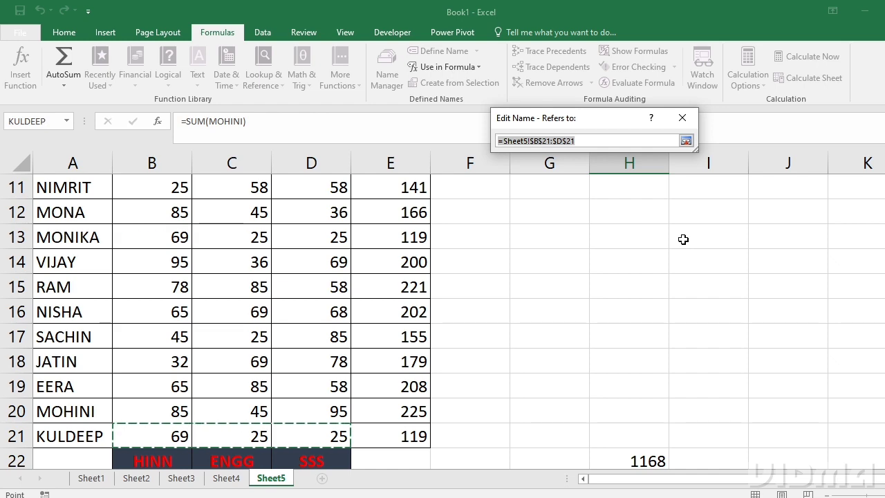
pyautogui.press('Return')
pyautogui.click(677, 121)
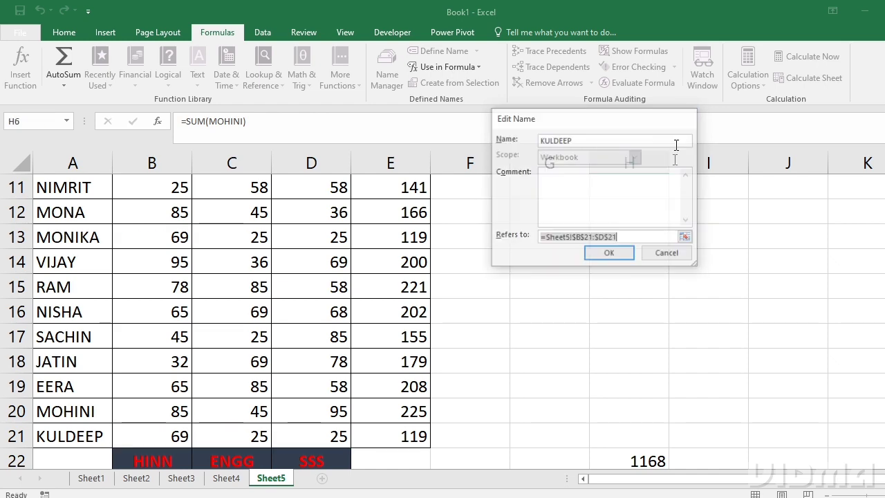
pyautogui.click(765, 45)
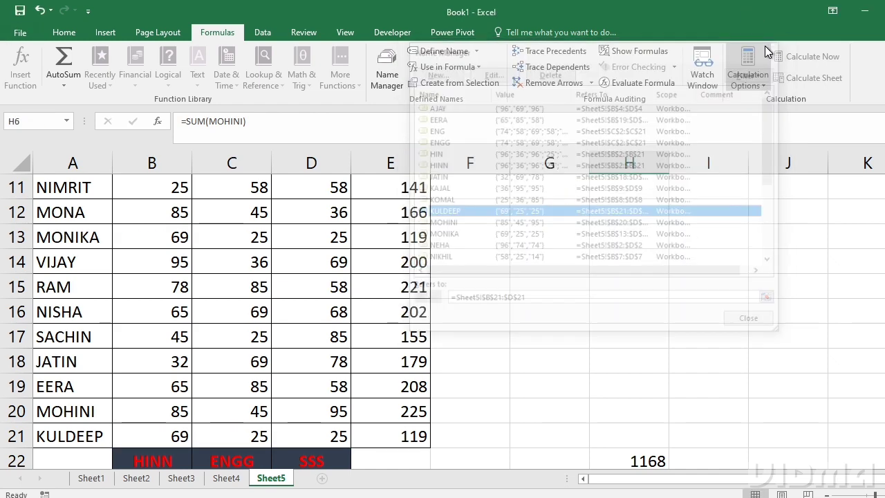
pyautogui.click(590, 320)
pyautogui.scroll(3, 591, 323)
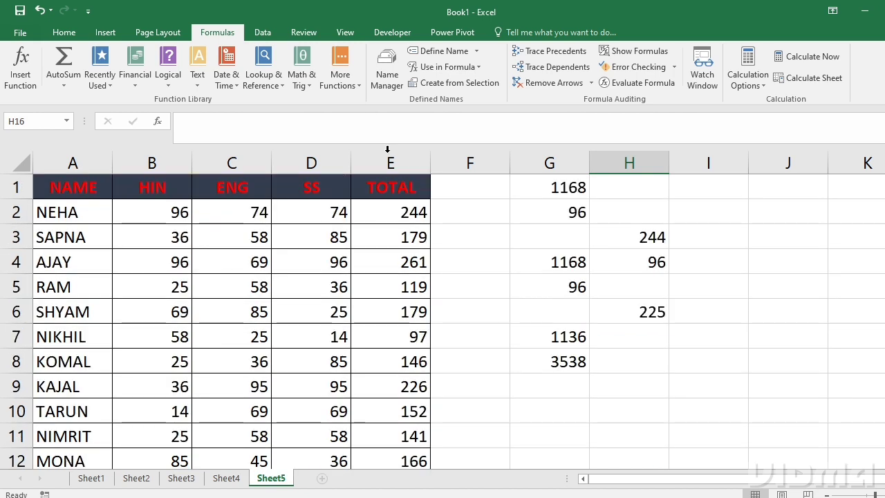
pyautogui.click(568, 426)
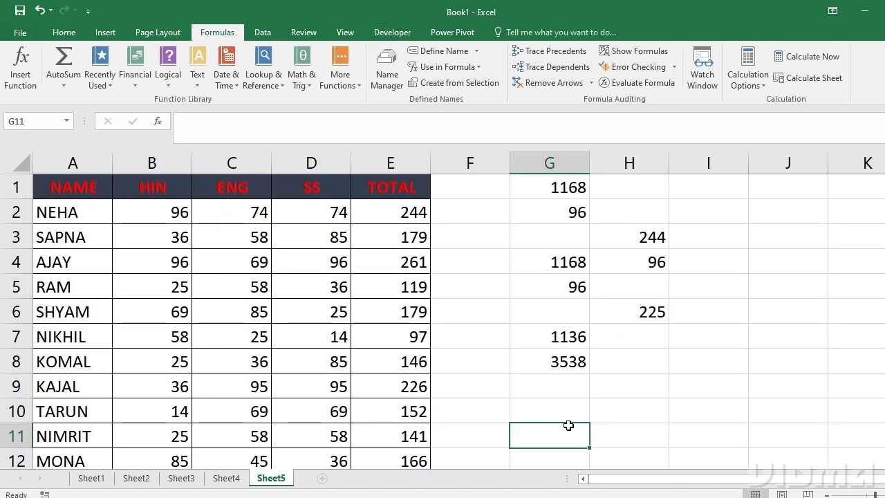